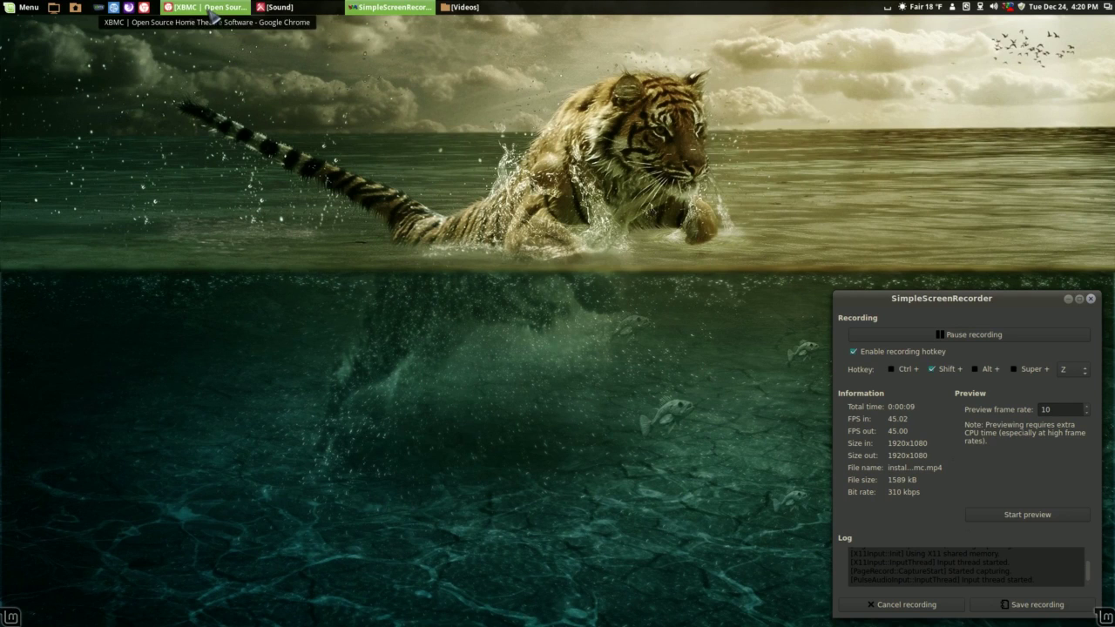
- Switch to Chrome, view the Download page on xbmc.org with its platform installers, and minimize the browser
{"action": "left_click", "coordinate": [211, 13]}
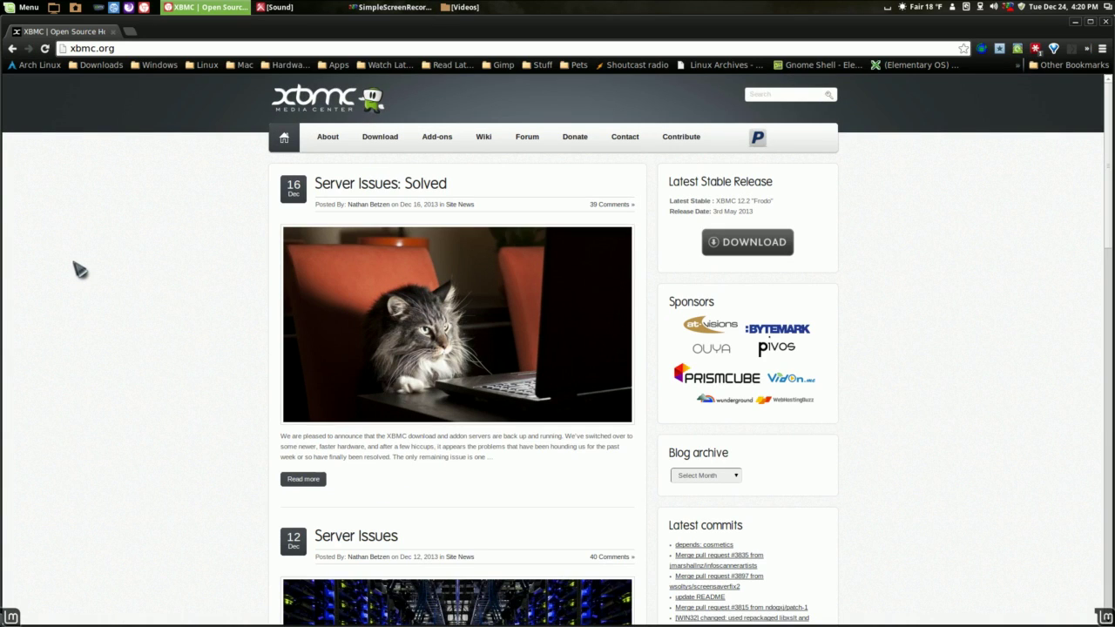
{"action": "scroll", "coordinate": [150, 410], "scroll_direction": "down", "scroll_amount": 1}
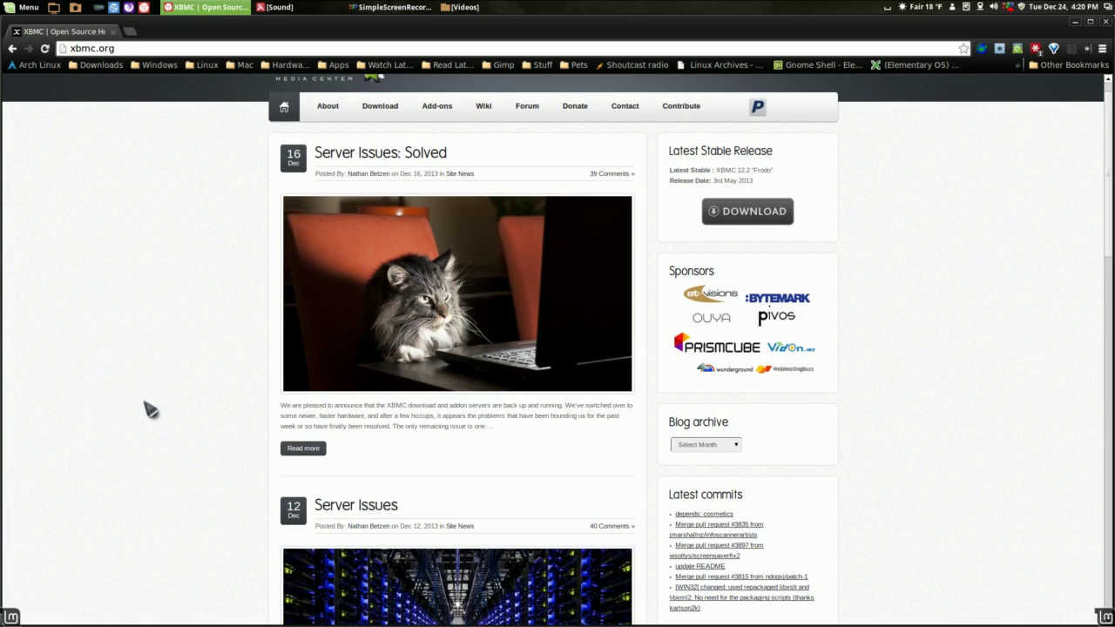
{"action": "scroll", "coordinate": [150, 409], "scroll_direction": "up", "scroll_amount": 1}
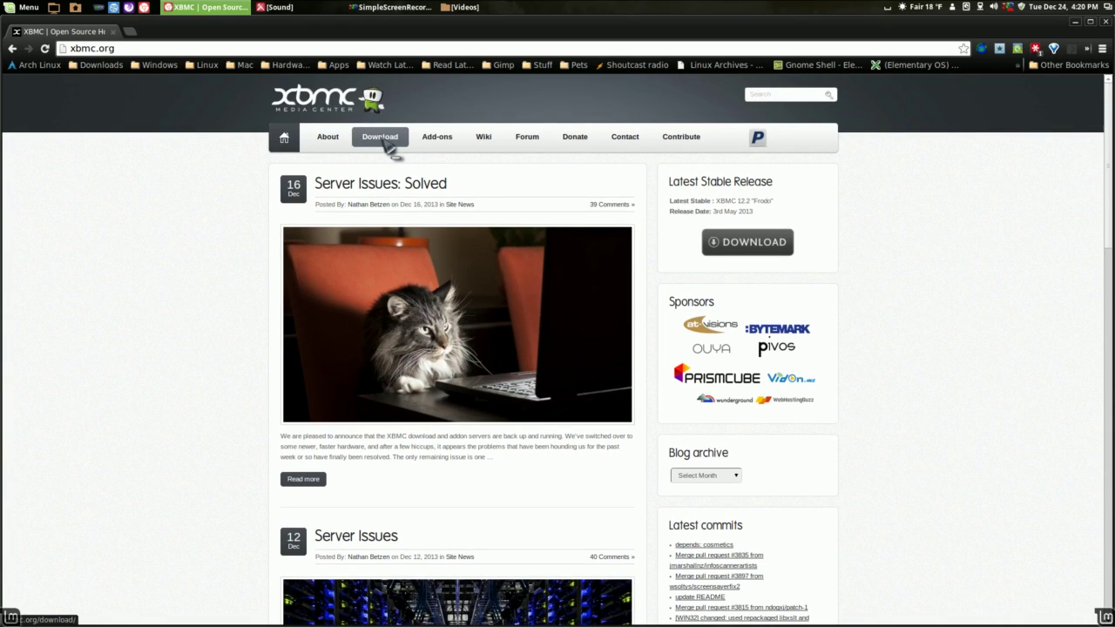
{"action": "left_click", "coordinate": [381, 137]}
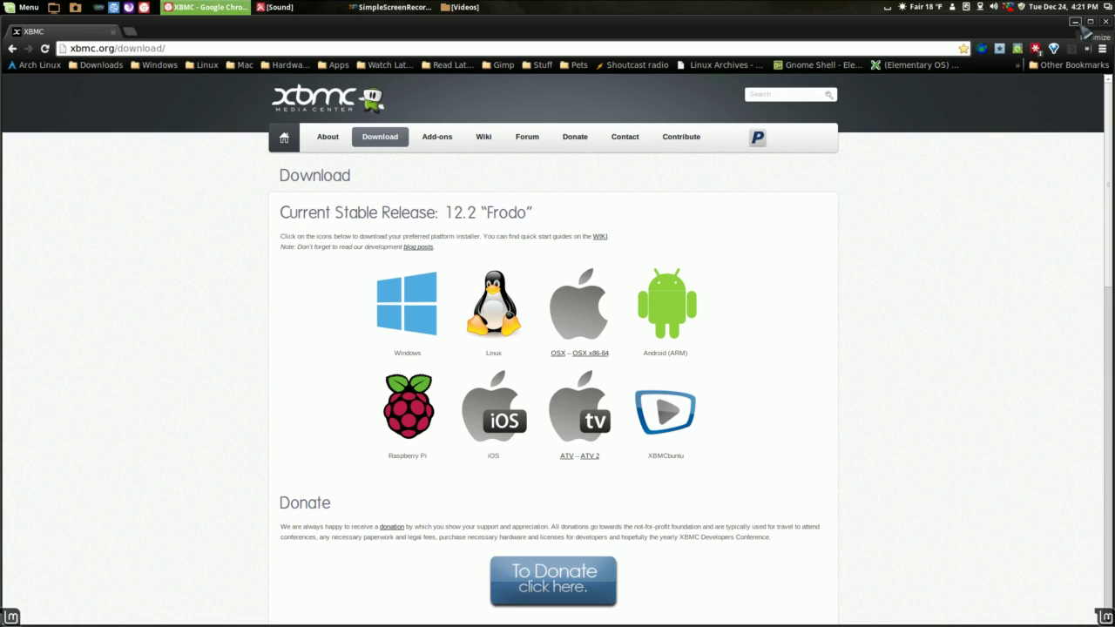
{"action": "left_click", "coordinate": [1076, 22]}
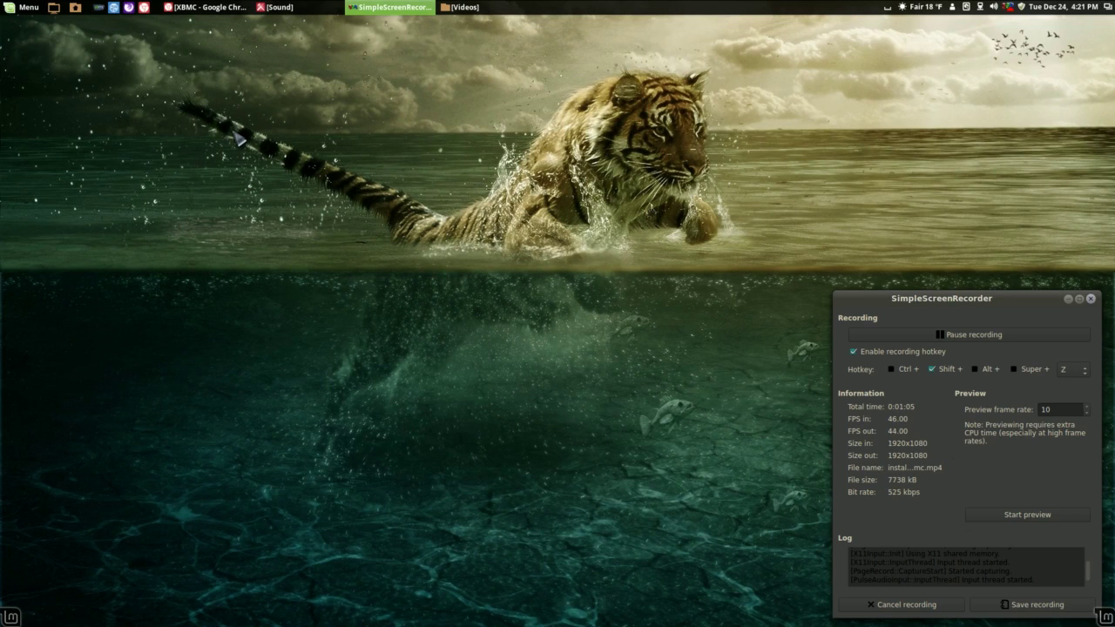
- Launch XBMC and look over the sections of its home menu
{"action": "left_click", "coordinate": [101, 9]}
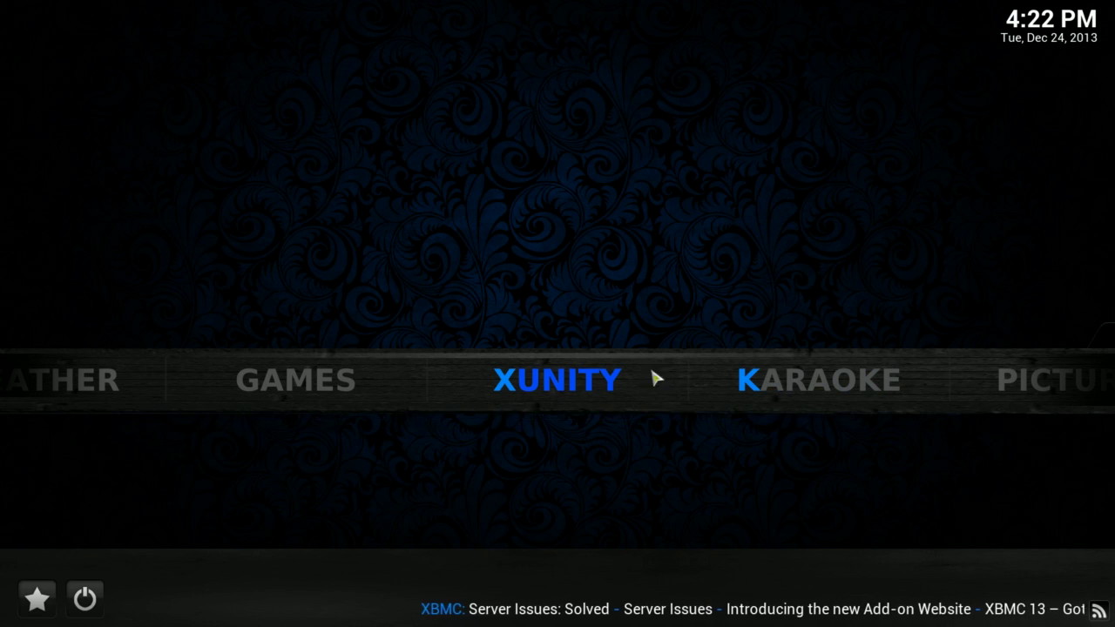
{"action": "mouse_move", "coordinate": [822, 389]}
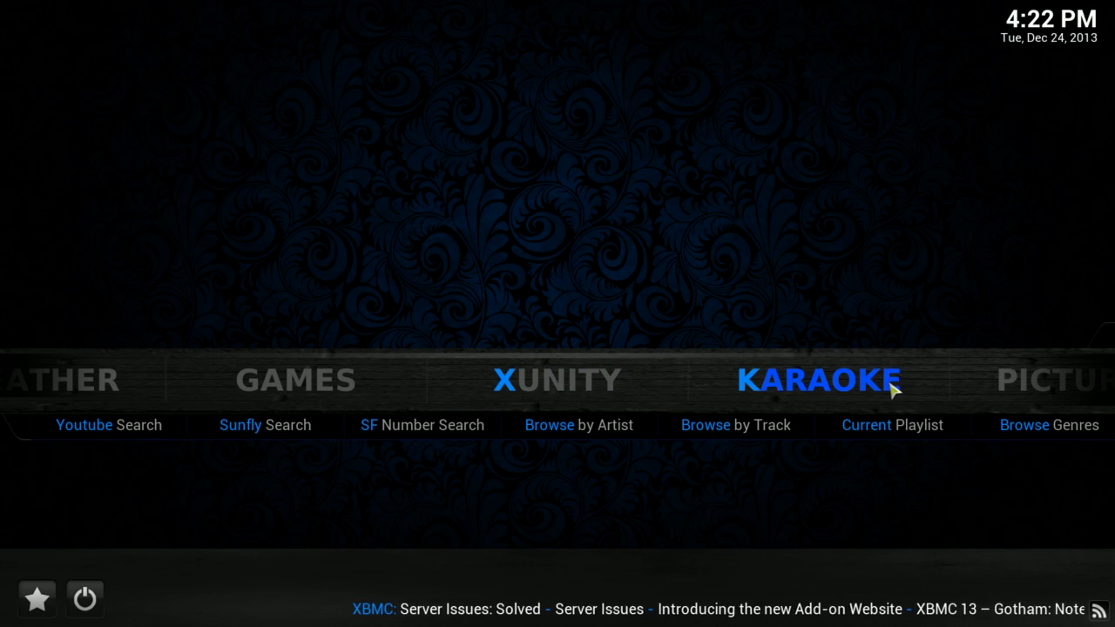
{"action": "mouse_move", "coordinate": [1046, 383]}
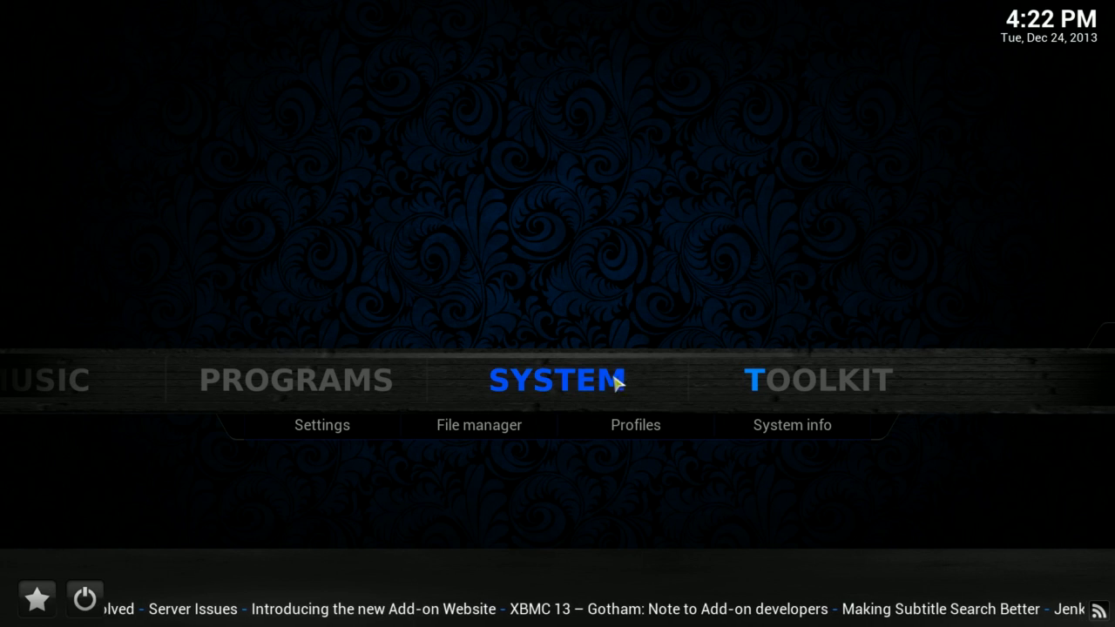
{"action": "mouse_move", "coordinate": [280, 406]}
{"action": "mouse_move", "coordinate": [26, 388]}
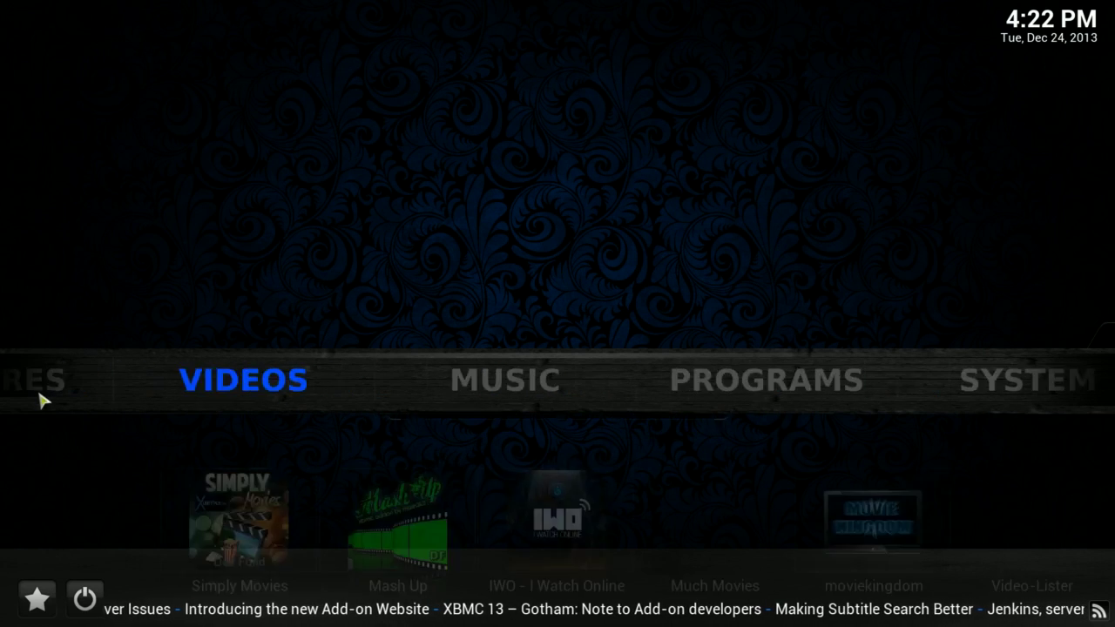
{"action": "mouse_move", "coordinate": [183, 398]}
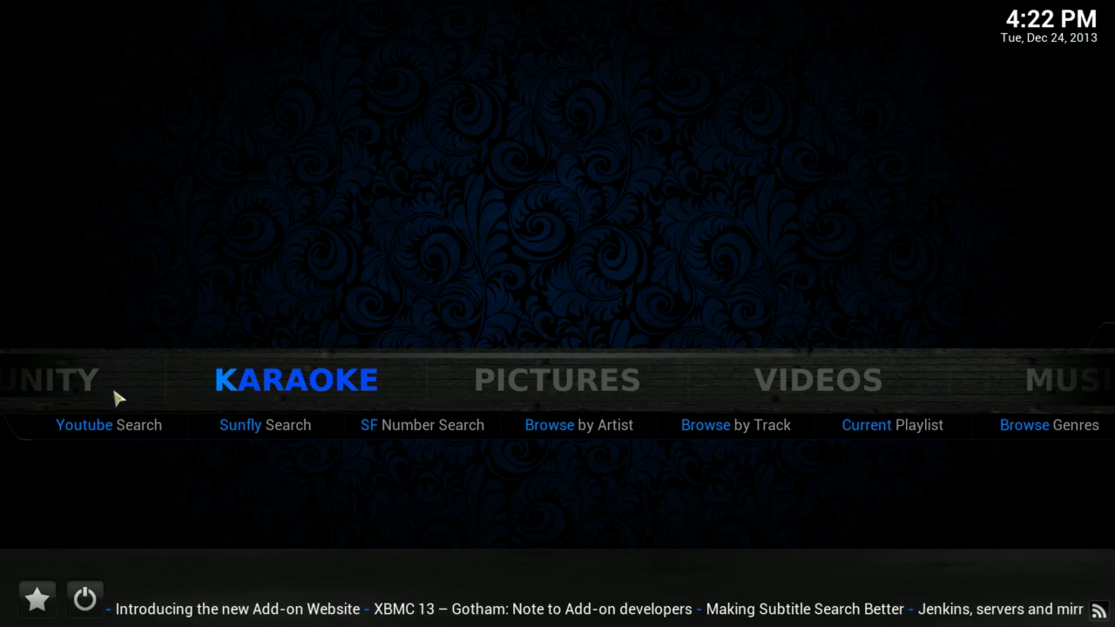
{"action": "mouse_move", "coordinate": [99, 398]}
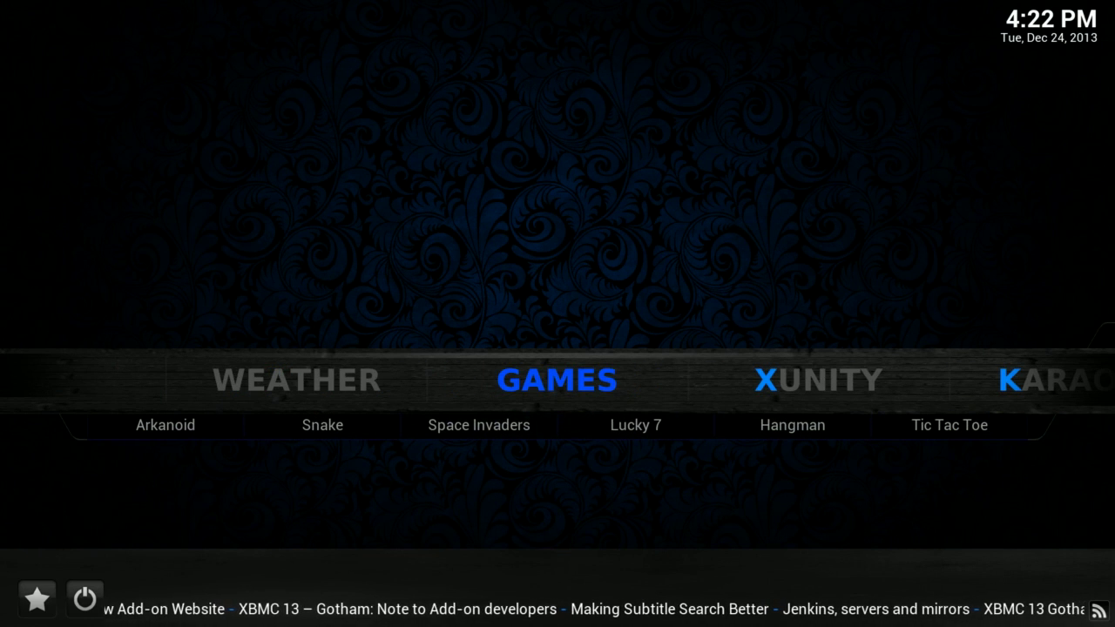
- Go through the home menu sections from Games to Toolkit and back, examining the submenus and add-ons each one offers
{"action": "key", "text": "Right"}
{"action": "key", "text": "Right"}
{"action": "key", "text": "Right"}
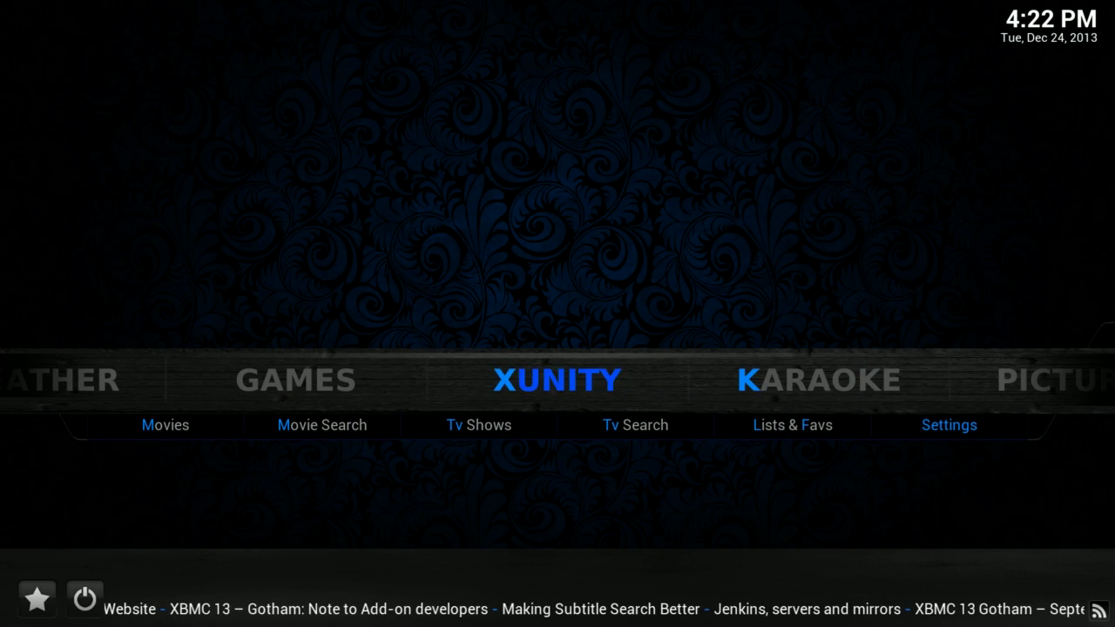
{"action": "key", "text": "Right"}
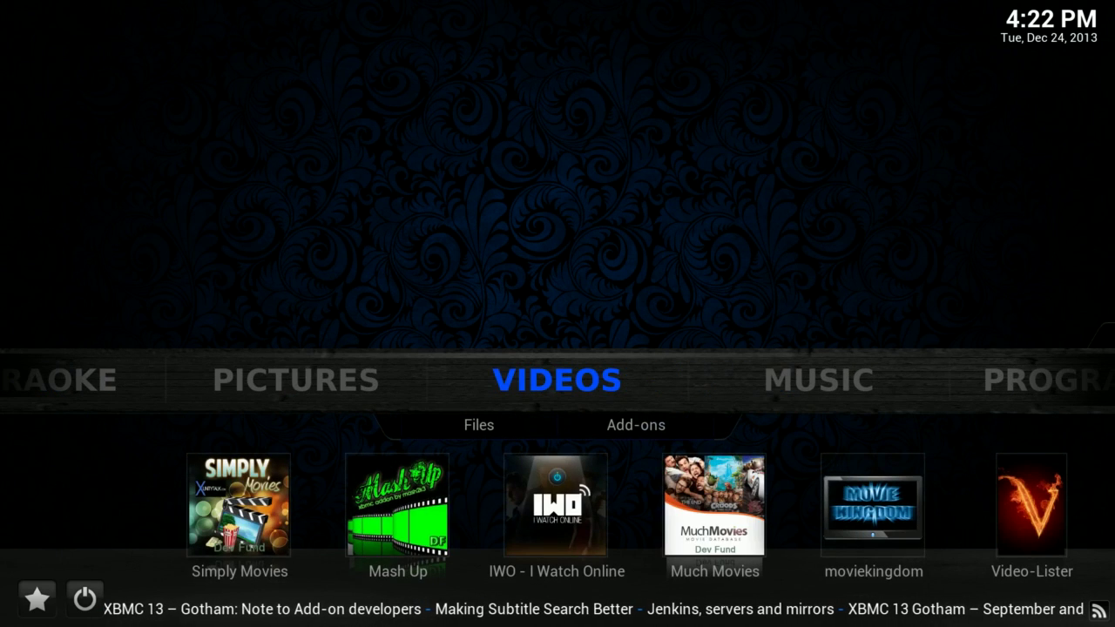
{"action": "key", "text": "Right"}
{"action": "key", "text": "Right"}
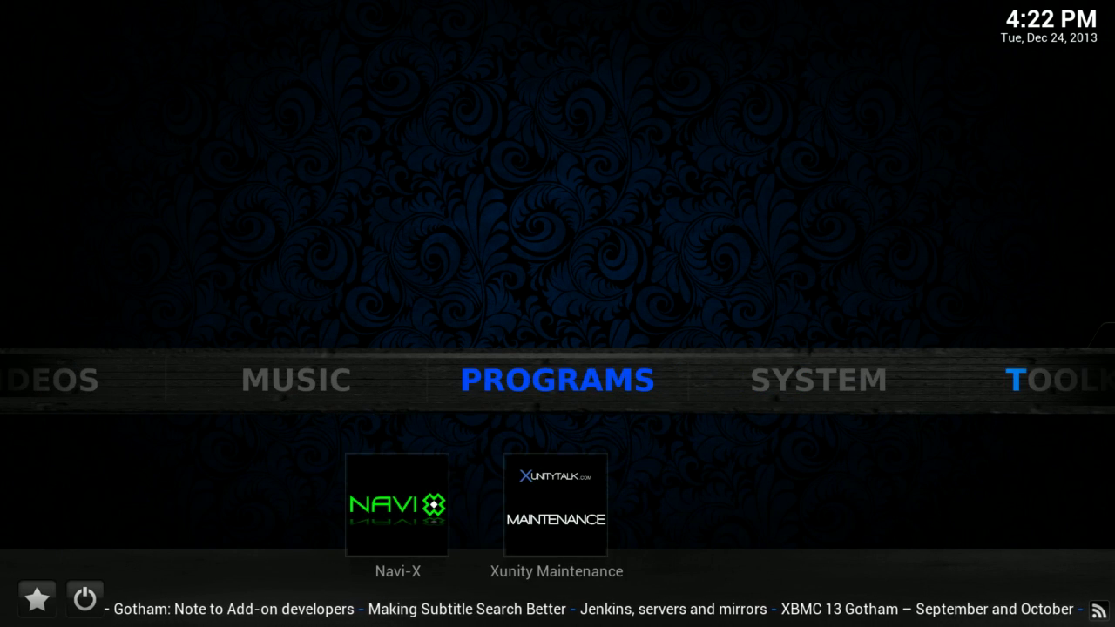
{"action": "key", "text": "Right"}
{"action": "key", "text": "Right"}
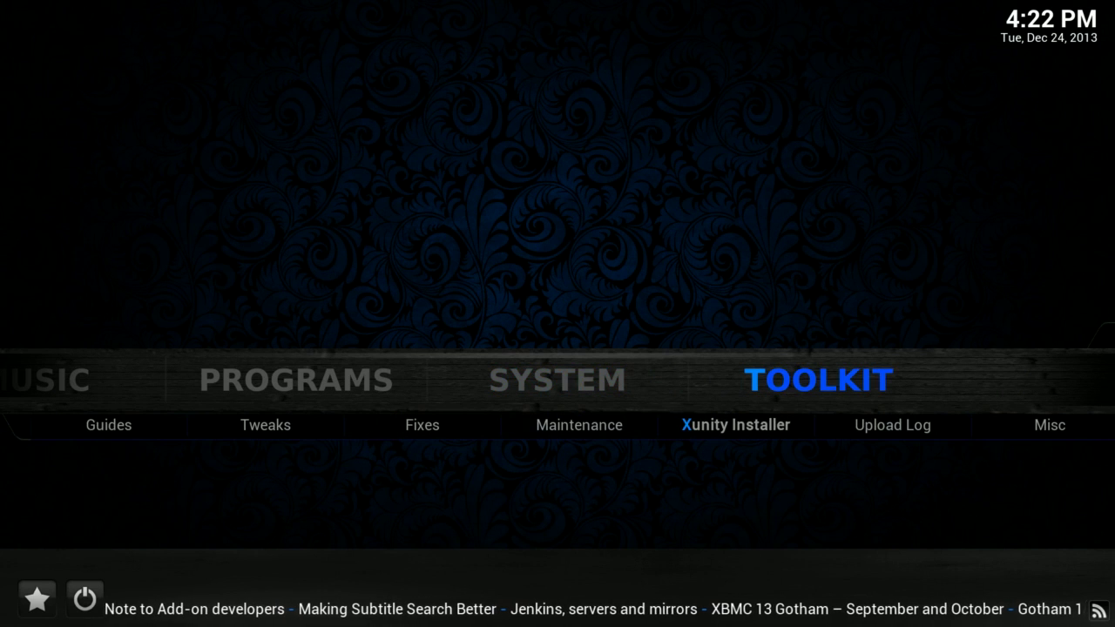
{"action": "key", "text": "Left"}
{"action": "key", "text": "Left"}
{"action": "key", "text": "Left"}
{"action": "key", "text": "Left"}
{"action": "key", "text": "Left"}
{"action": "key", "text": "Left"}
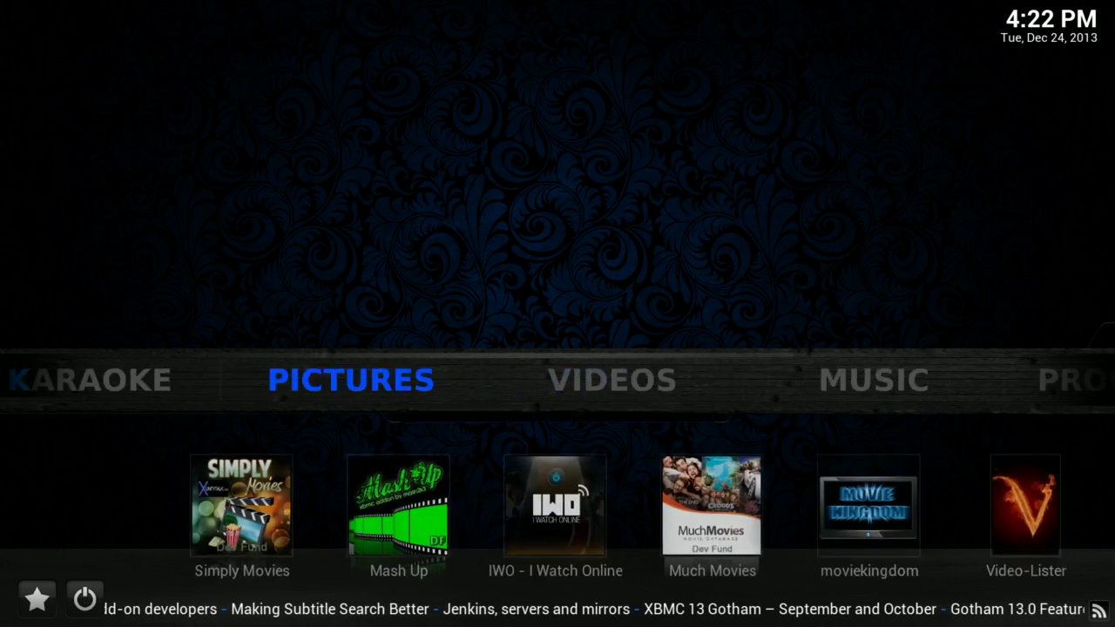
{"action": "key", "text": "Left"}
{"action": "key", "text": "Right"}
{"action": "key", "text": "Right"}
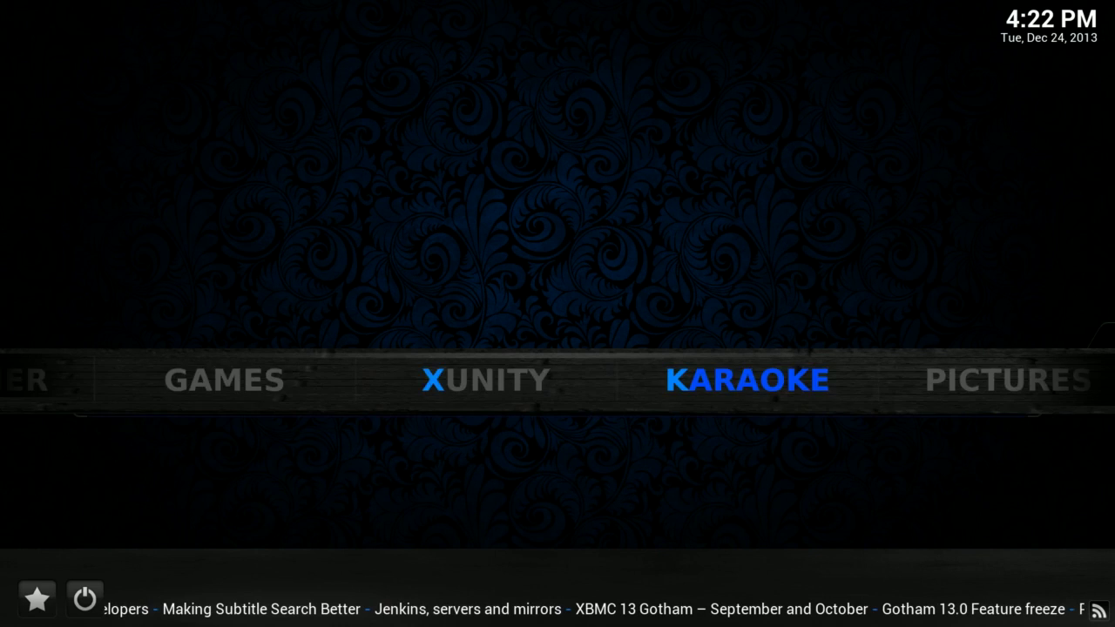
- Open the File manager of the System section
{"action": "key", "text": "Right"}
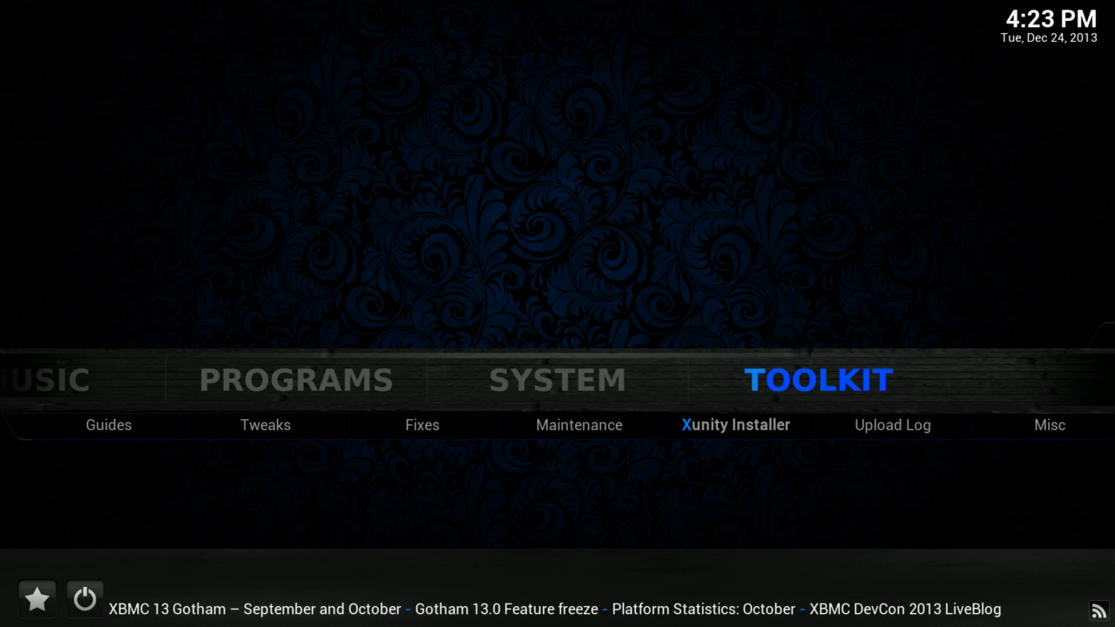
{"action": "key", "text": "Left"}
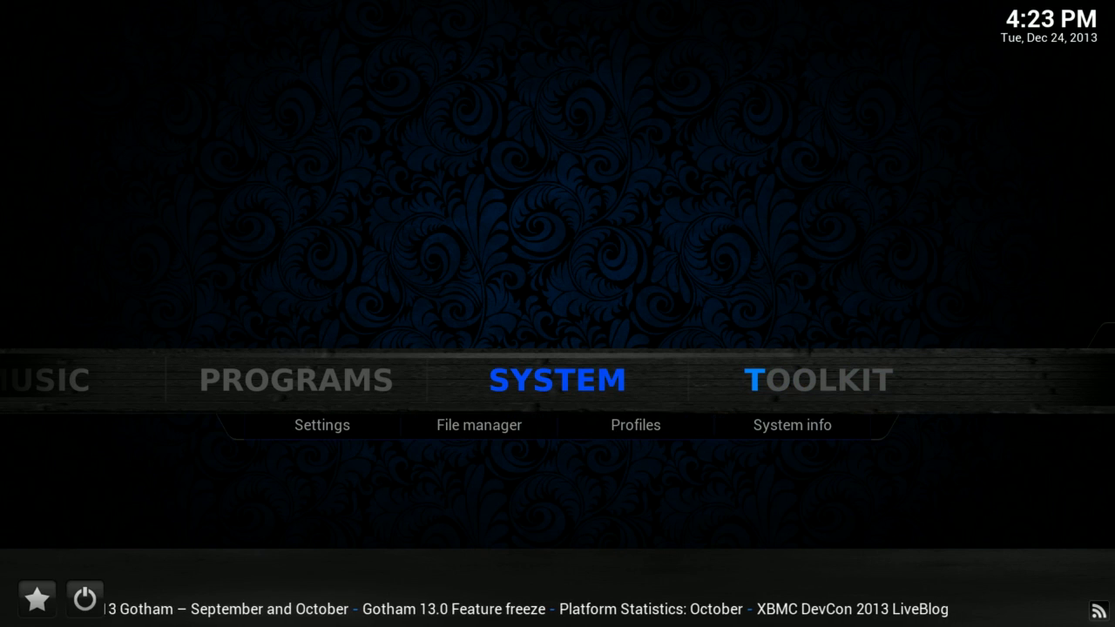
{"action": "left_click", "coordinate": [490, 433]}
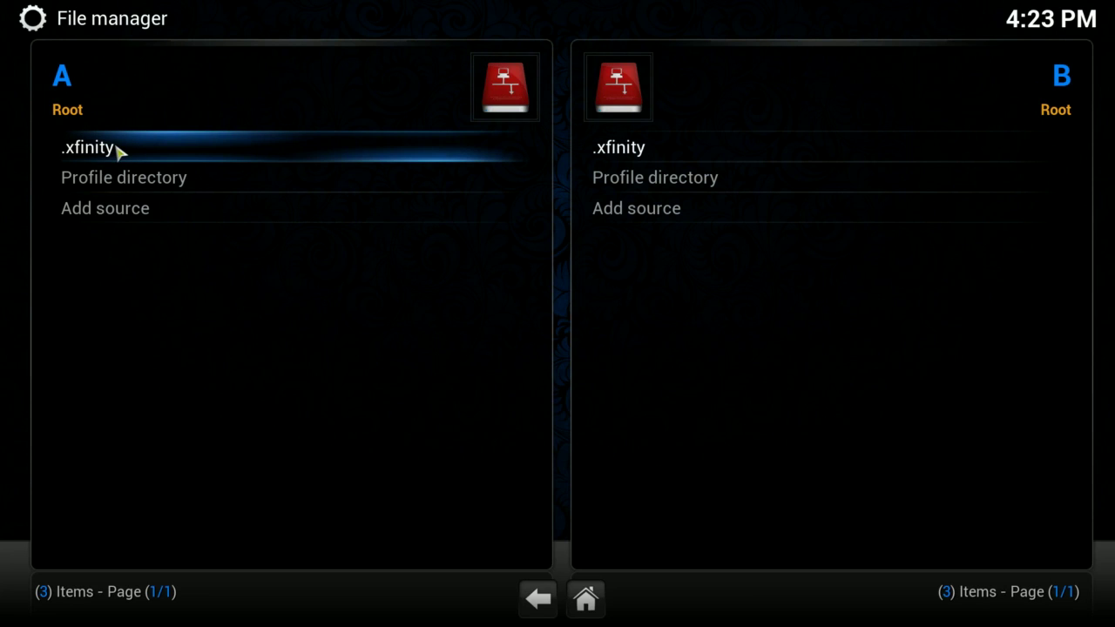
{"action": "left_click", "coordinate": [111, 218]}
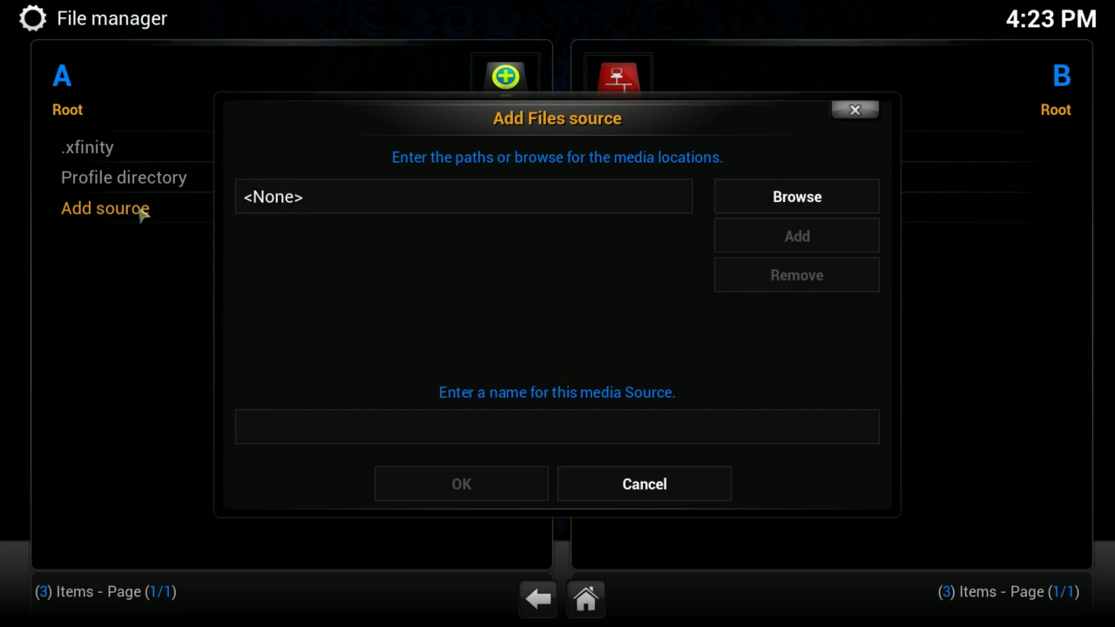
{"action": "left_click", "coordinate": [286, 200]}
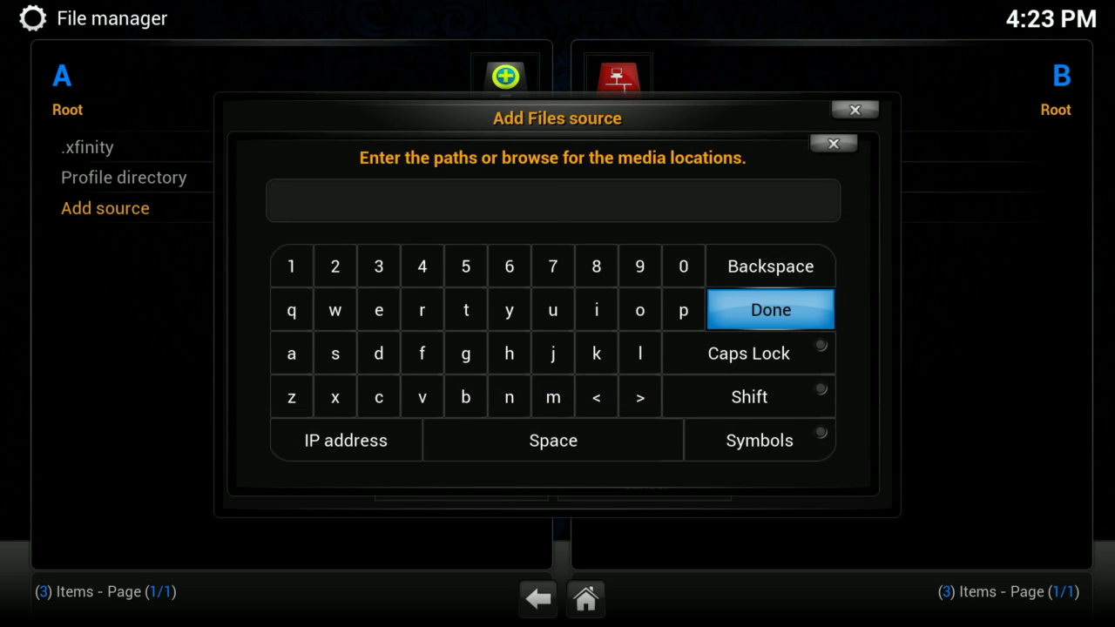
{"action": "type", "text": "http://xfini"}
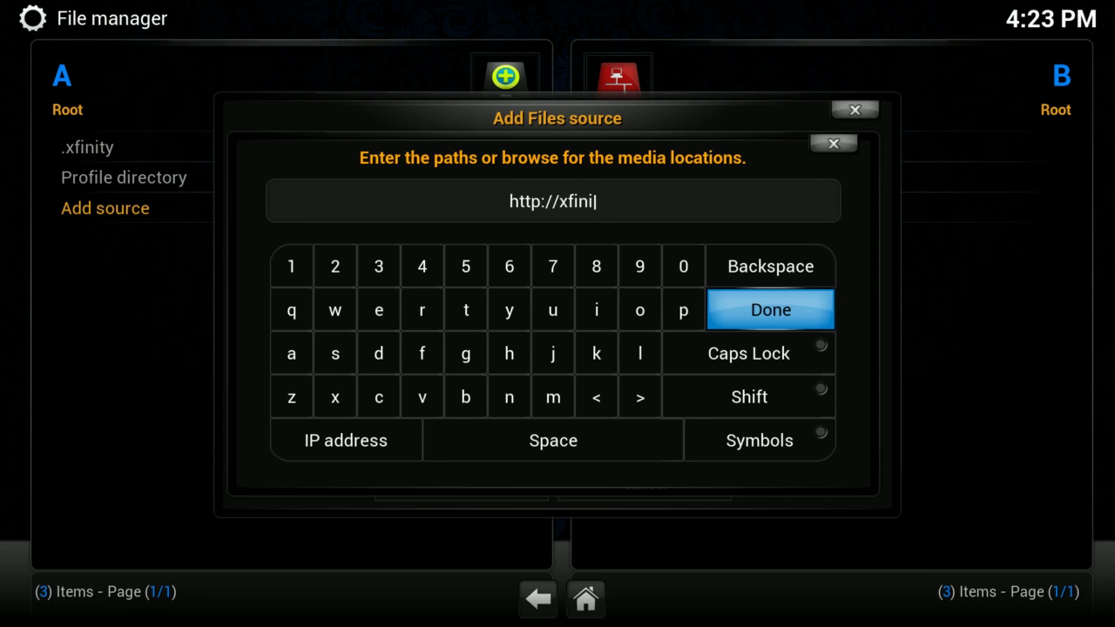
{"action": "type", "text": "ty."}
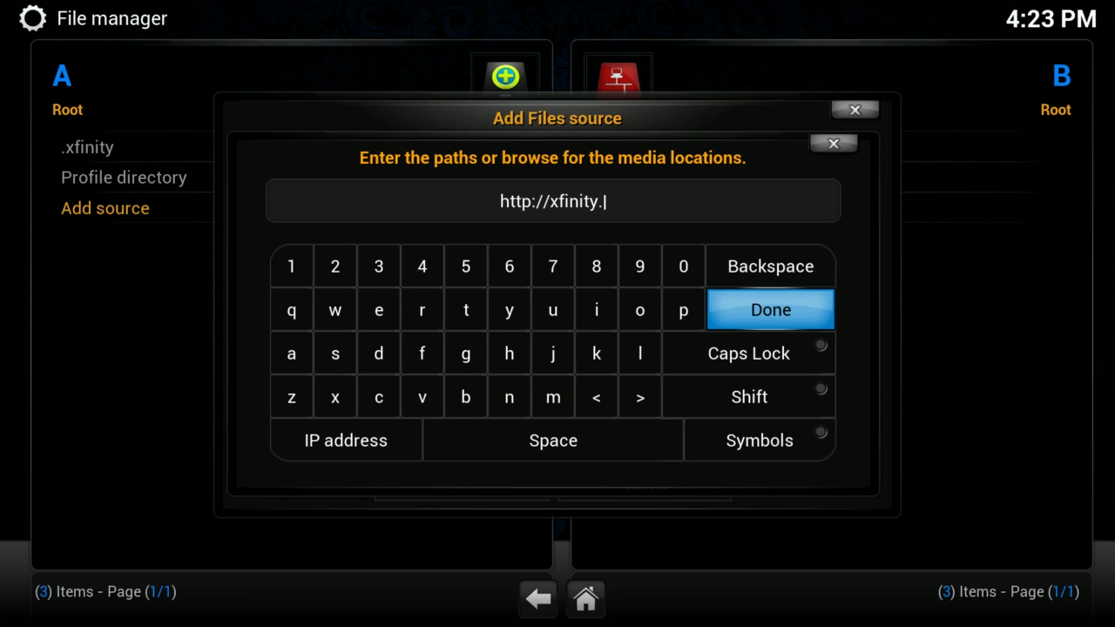
{"action": "type", "text": "xuni"}
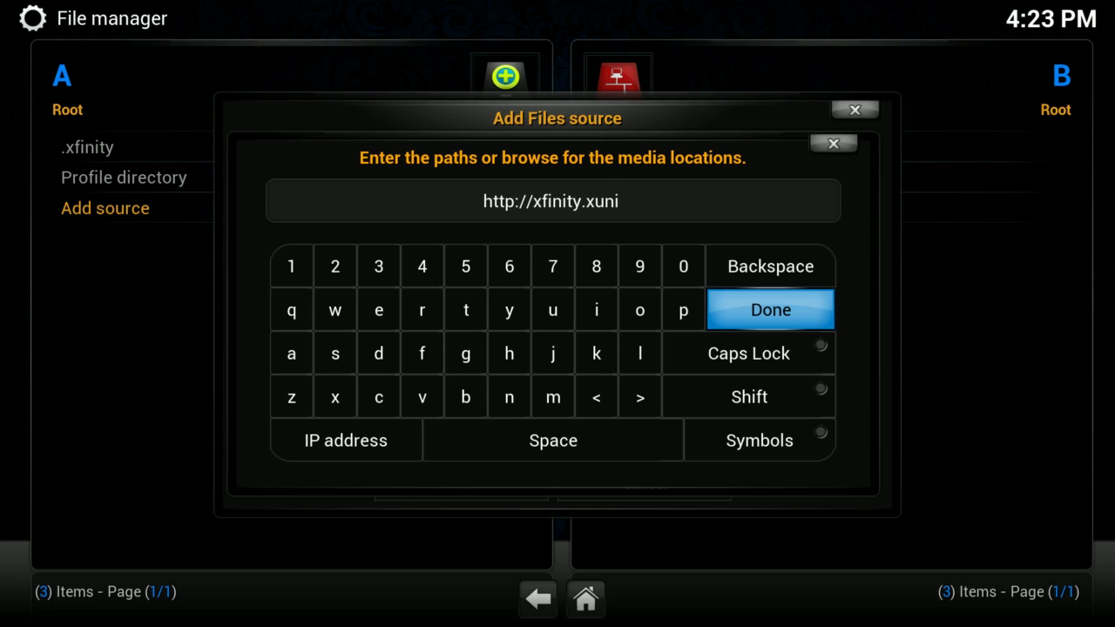
{"action": "type", "text": "tytalk.com"}
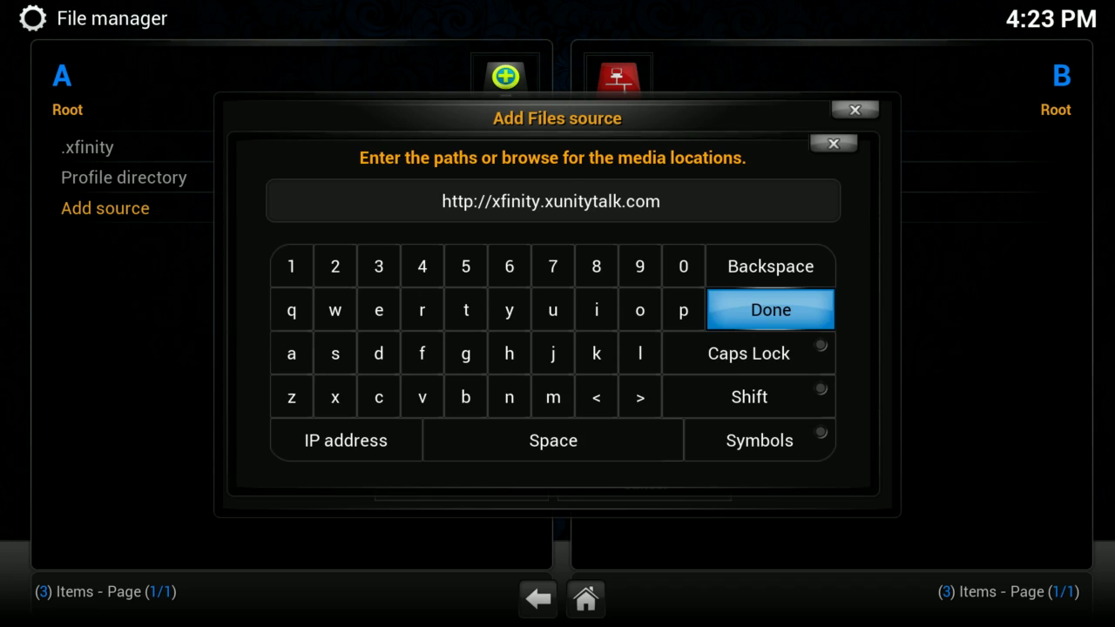
{"action": "key", "text": "Return"}
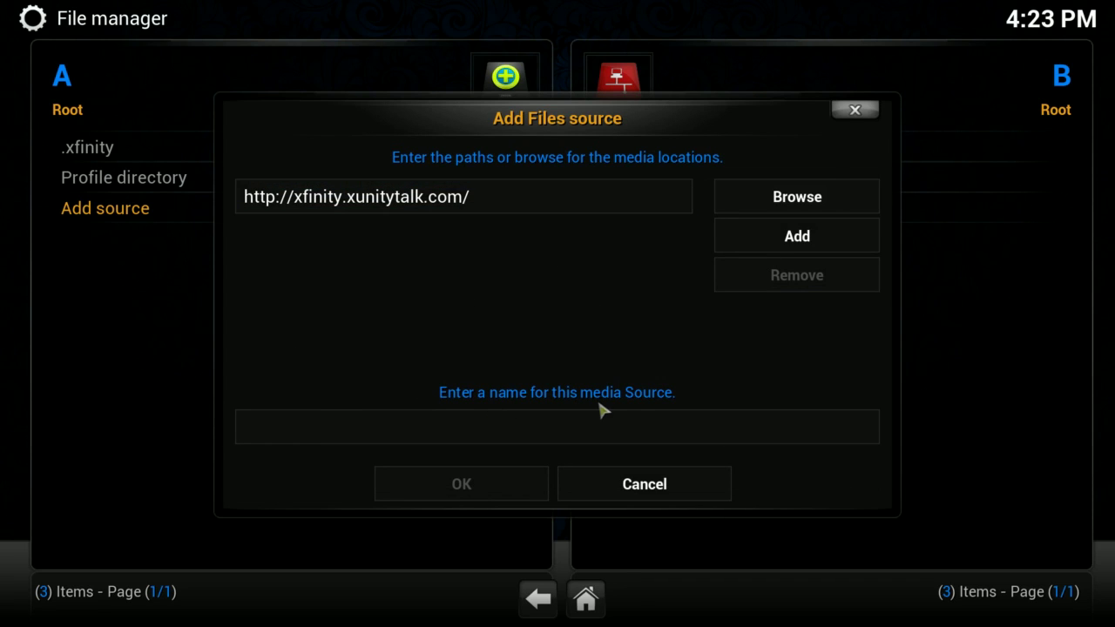
- Enter .xfinity as the name for the new media source, and close the name entry and the source dialog without saving
{"action": "left_click", "coordinate": [554, 433]}
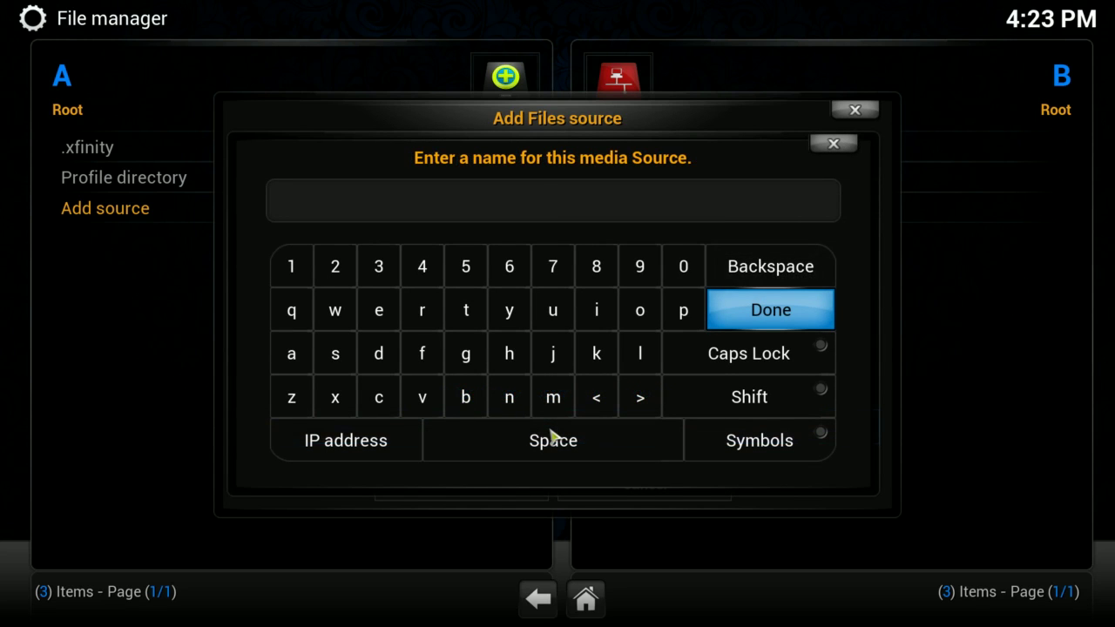
{"action": "type", "text": ".xfinity"}
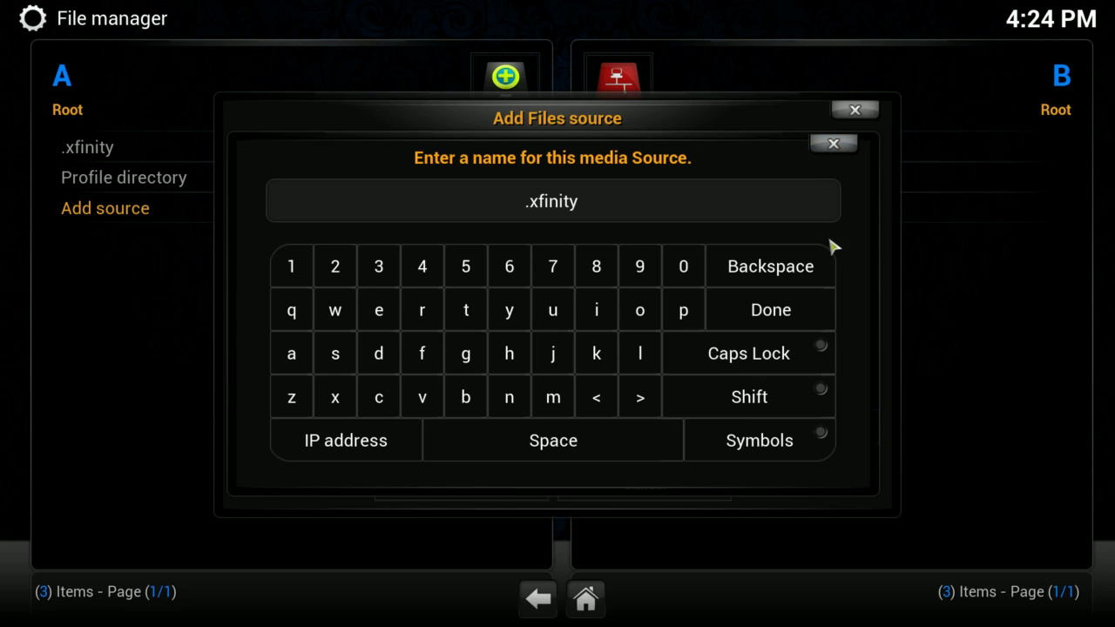
{"action": "left_click", "coordinate": [838, 145]}
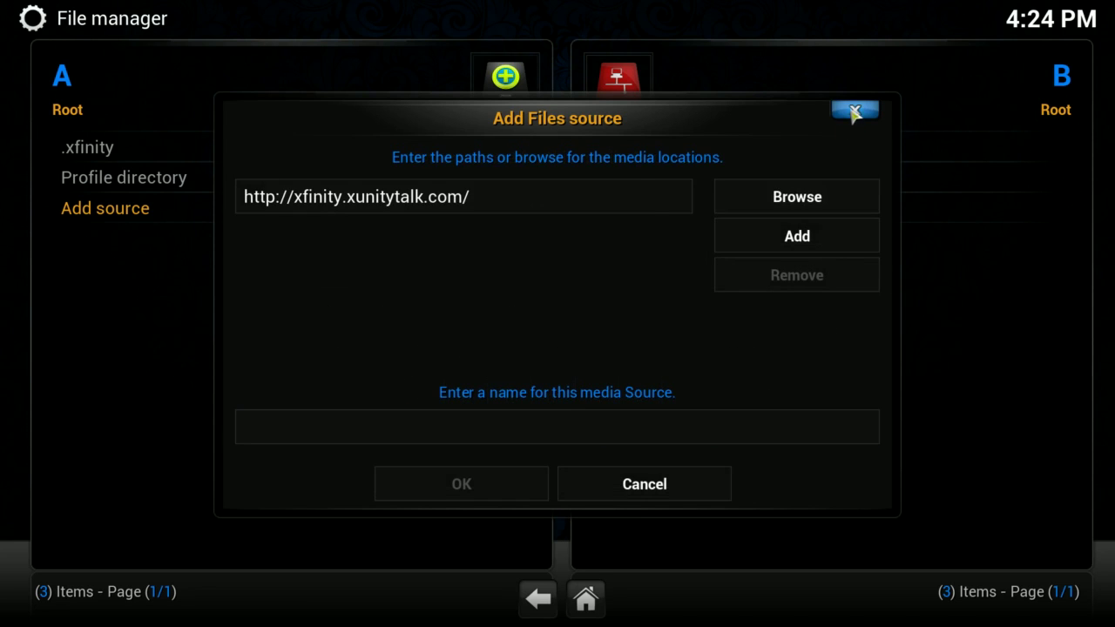
{"action": "left_click", "coordinate": [855, 109]}
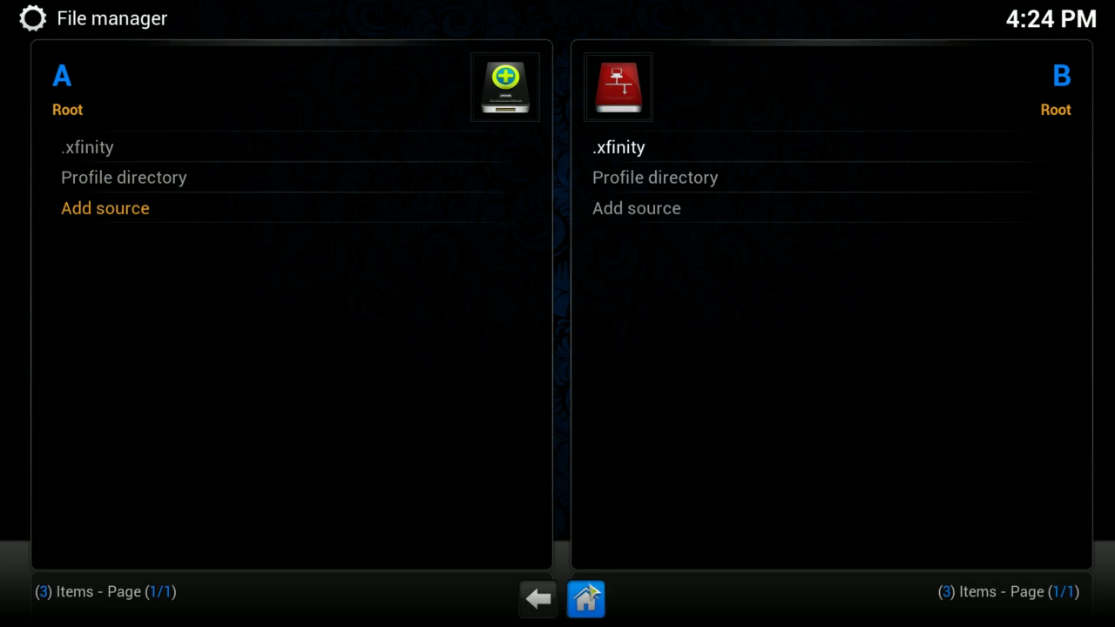
- Return home, go to the add-on settings, and open the .xfinity source for installing an add-on from a zip file
{"action": "left_click", "coordinate": [586, 598]}
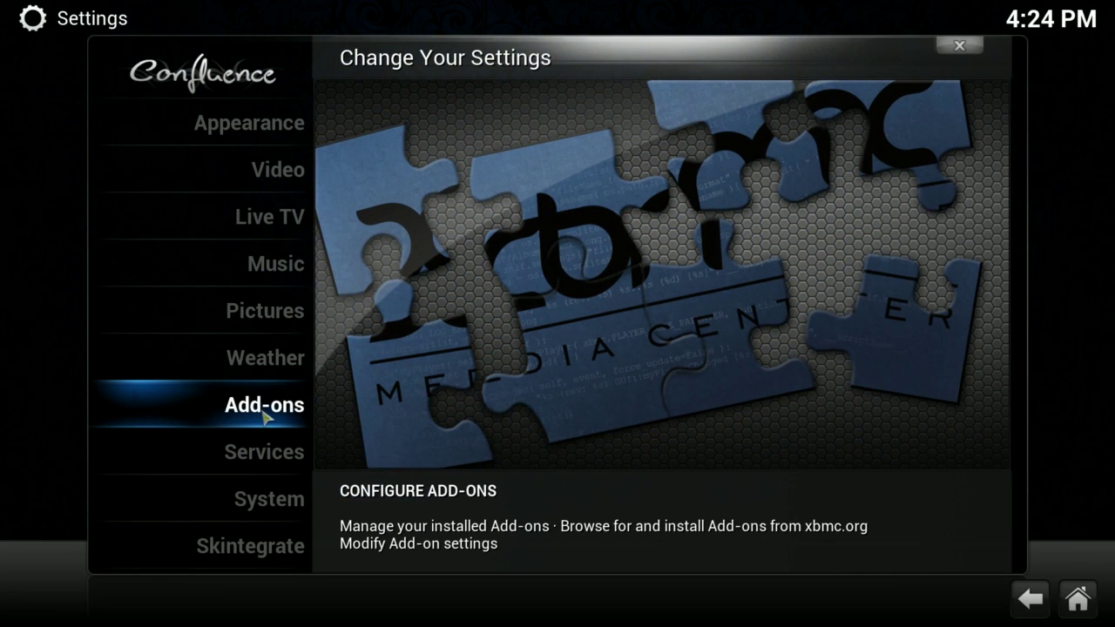
{"action": "left_click", "coordinate": [265, 417]}
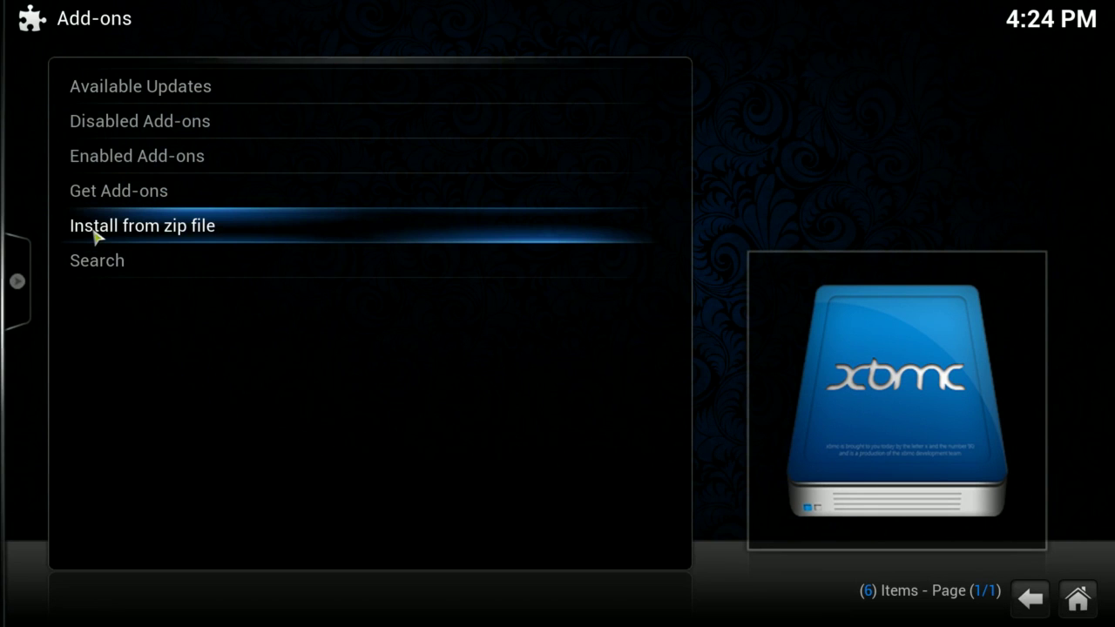
{"action": "left_click", "coordinate": [96, 231]}
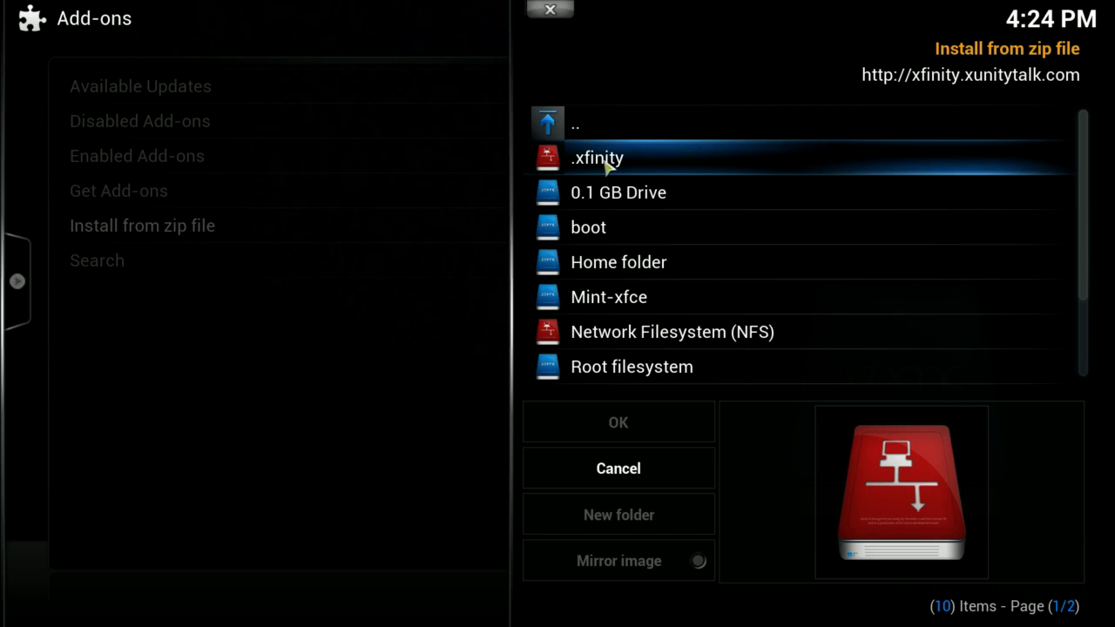
{"action": "left_click", "coordinate": [607, 167]}
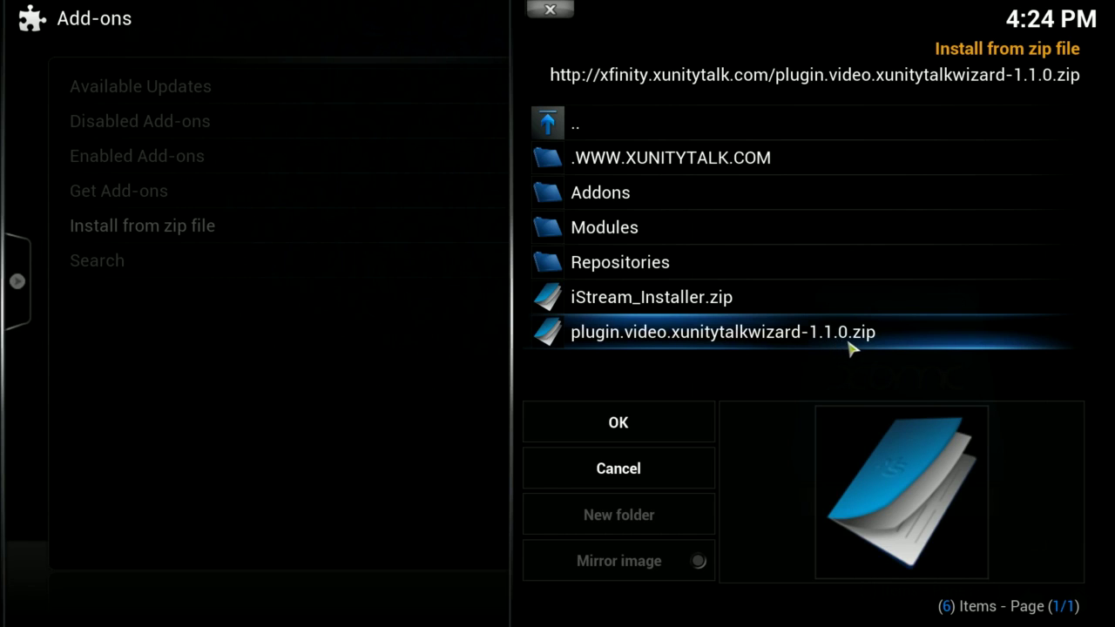
- Install the XunityTalk Wizard from plugin.video.xunitytalkwizard-1.1.0.zip and open the wizard from the program add-ons
{"action": "left_click", "coordinate": [669, 340]}
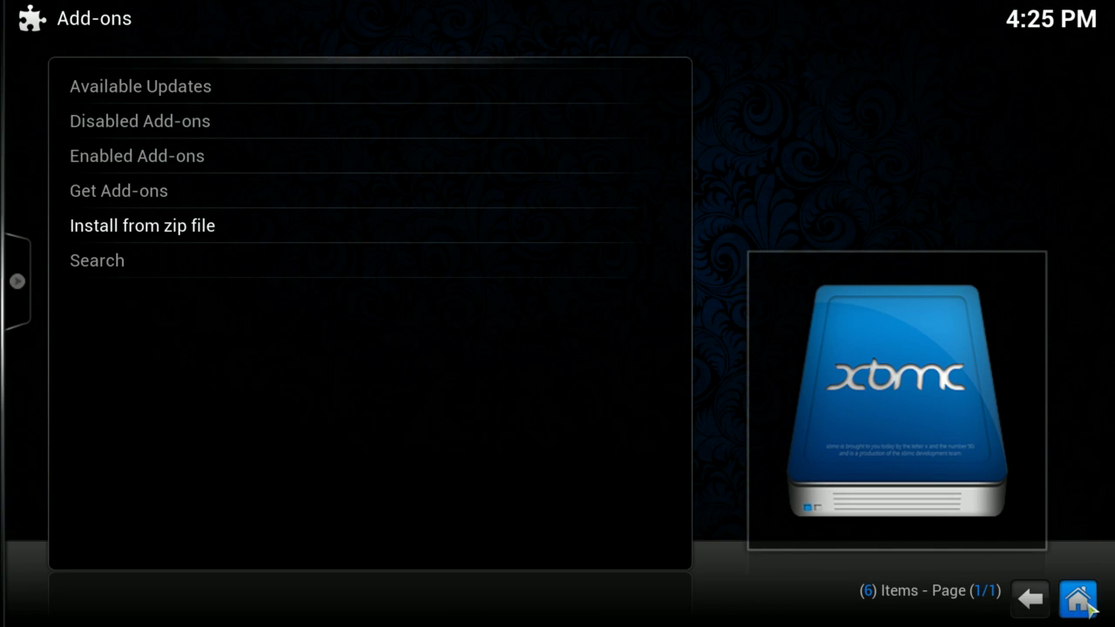
{"action": "left_click", "coordinate": [1087, 607]}
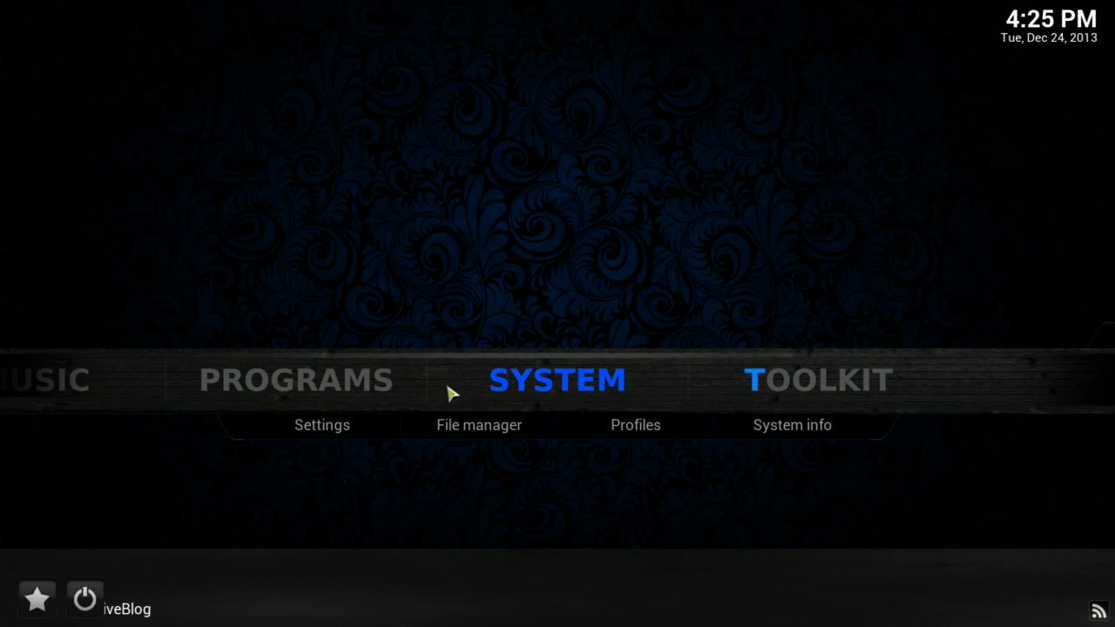
{"action": "mouse_move", "coordinate": [299, 381]}
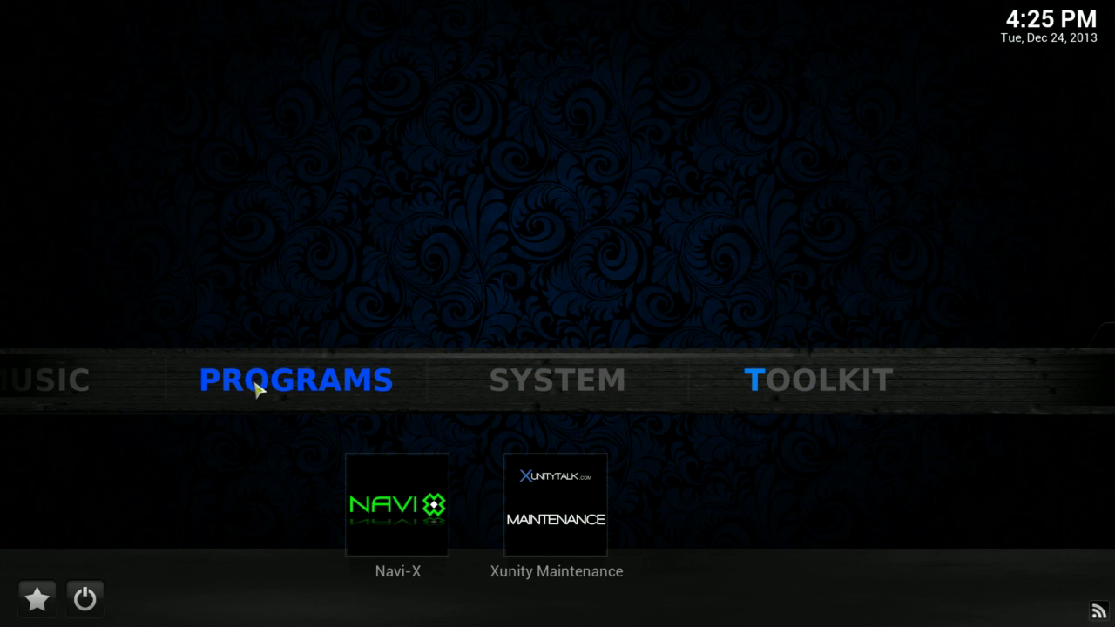
{"action": "left_click", "coordinate": [298, 383]}
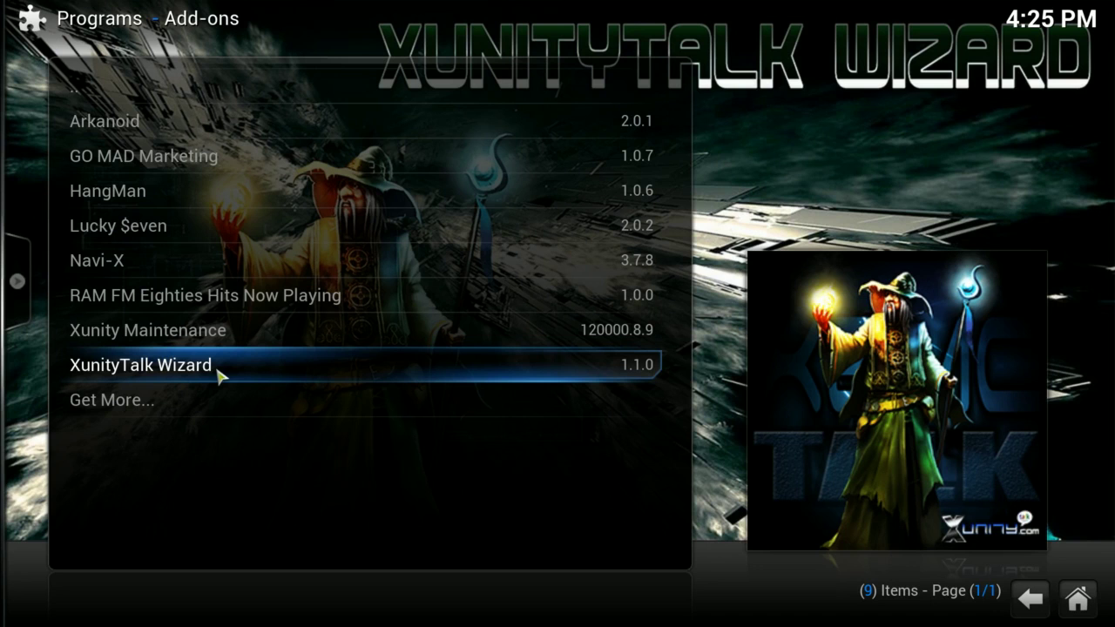
{"action": "left_click", "coordinate": [131, 374]}
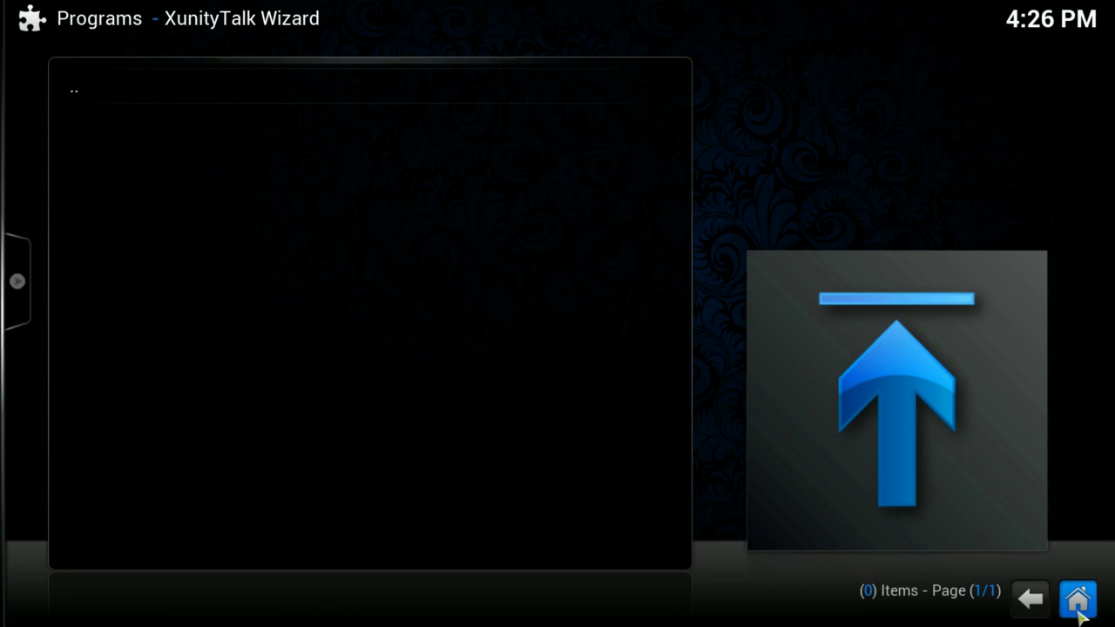
- Return to the home screen and exit the media center with the power options
{"action": "left_click", "coordinate": [1079, 601]}
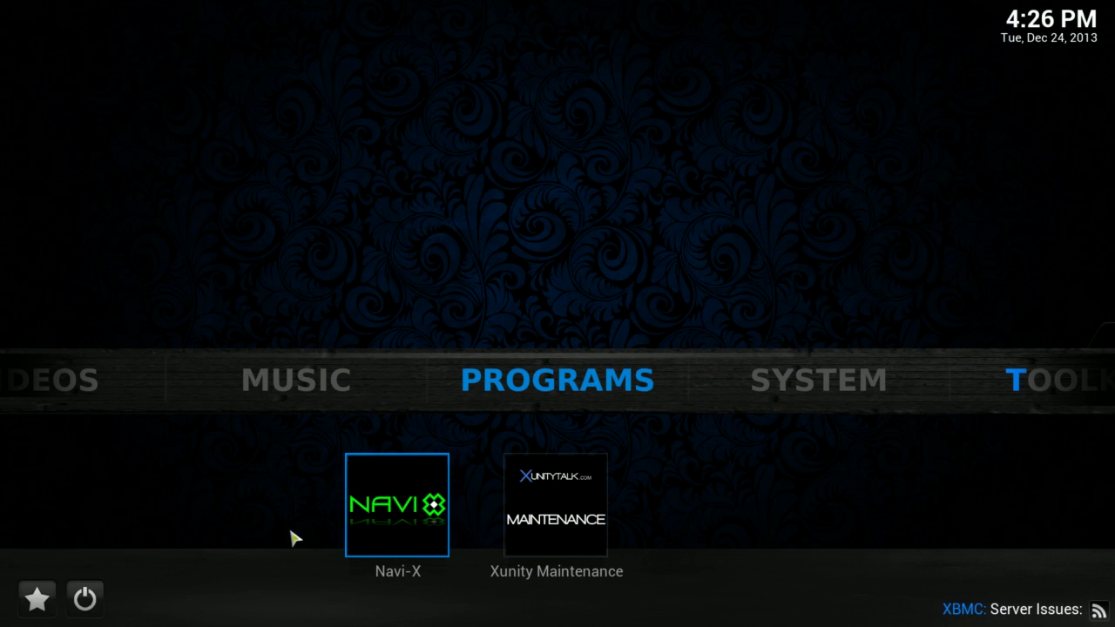
{"action": "left_click", "coordinate": [85, 599]}
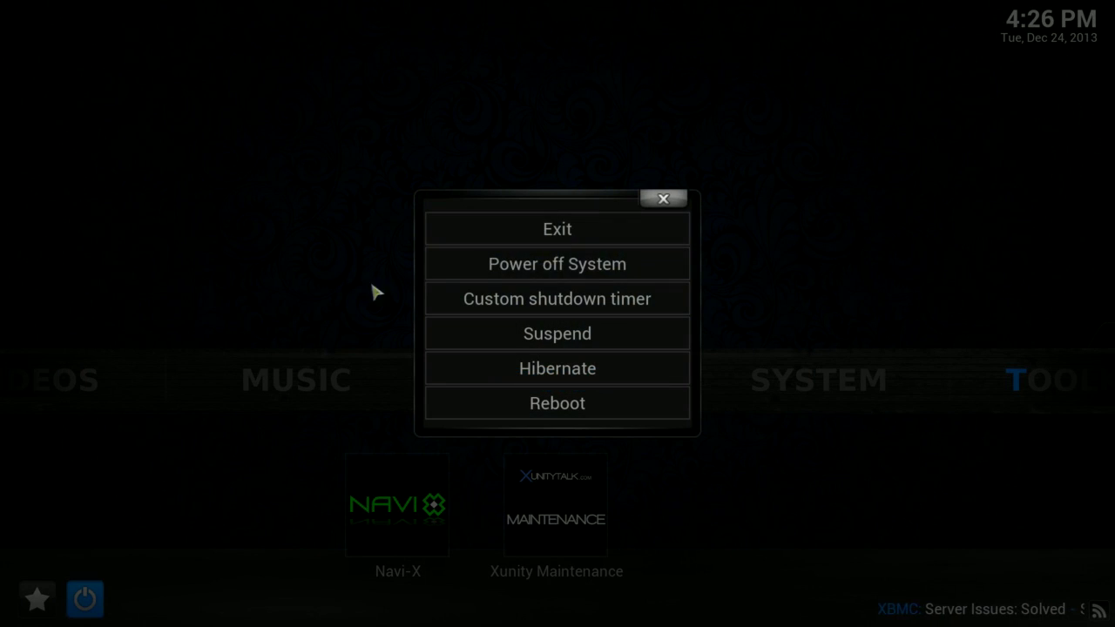
{"action": "left_click", "coordinate": [555, 232]}
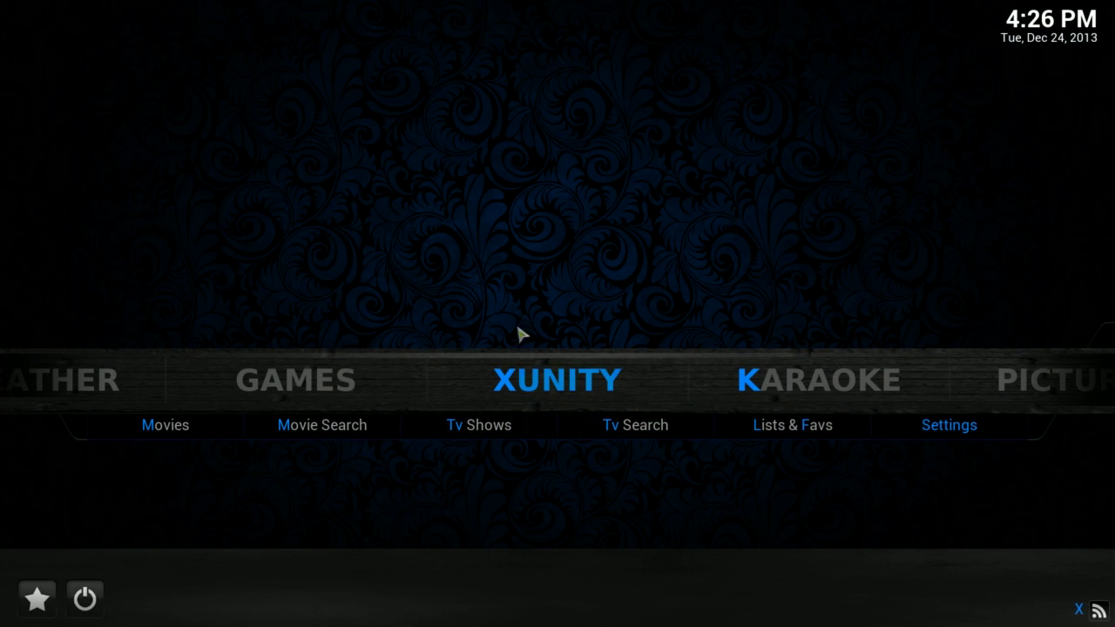
- Look through the home menu sections, including Weather, Videos, Pictures, System and Programs, with their submenus and add-on shortcuts
{"action": "mouse_move", "coordinate": [225, 360]}
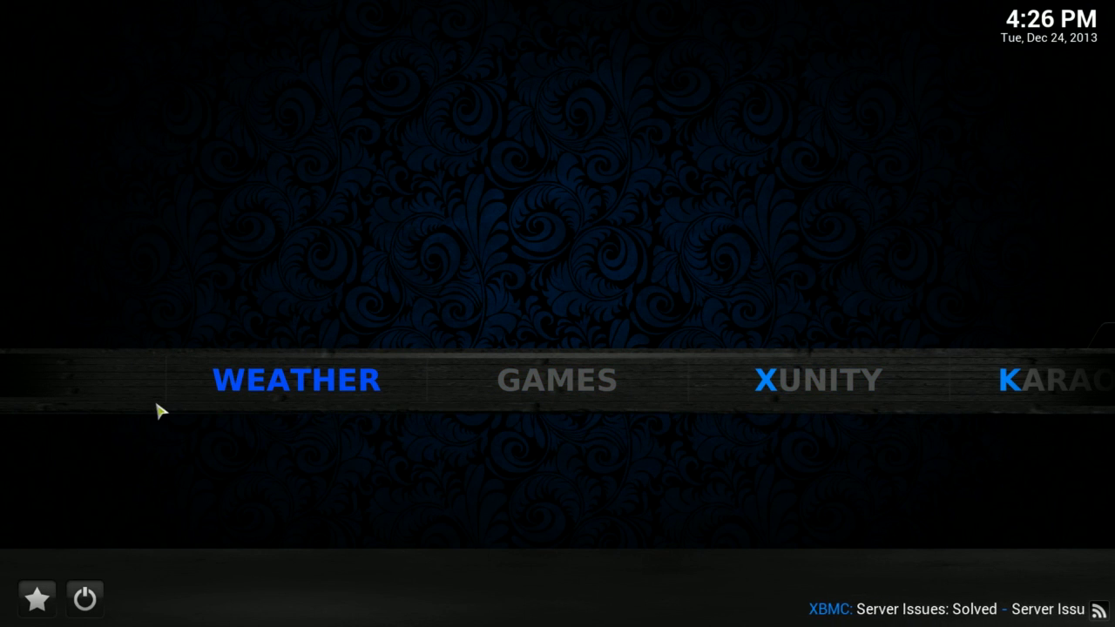
{"action": "mouse_move", "coordinate": [566, 383]}
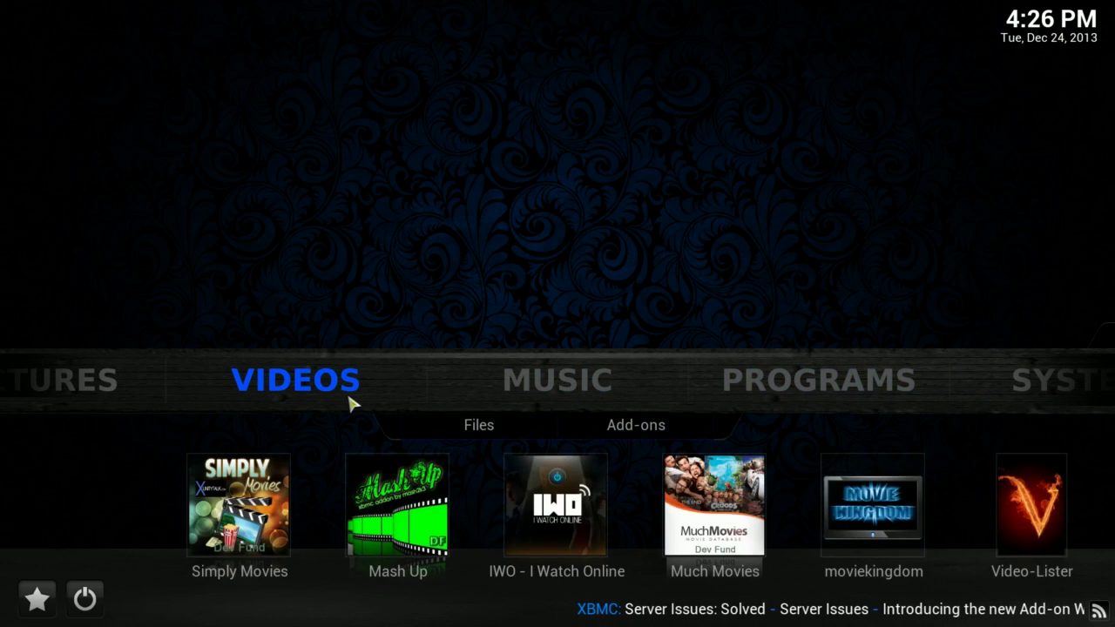
{"action": "key", "text": "Left"}
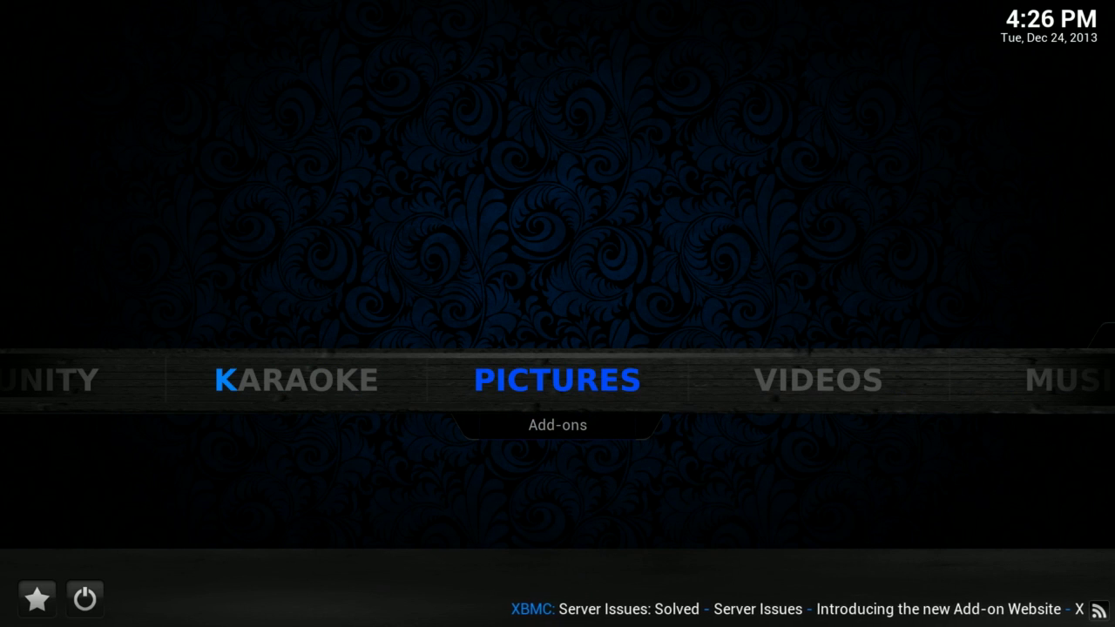
{"action": "key", "text": "Right"}
{"action": "key", "text": "Right"}
{"action": "key", "text": "Right"}
{"action": "key", "text": "Right"}
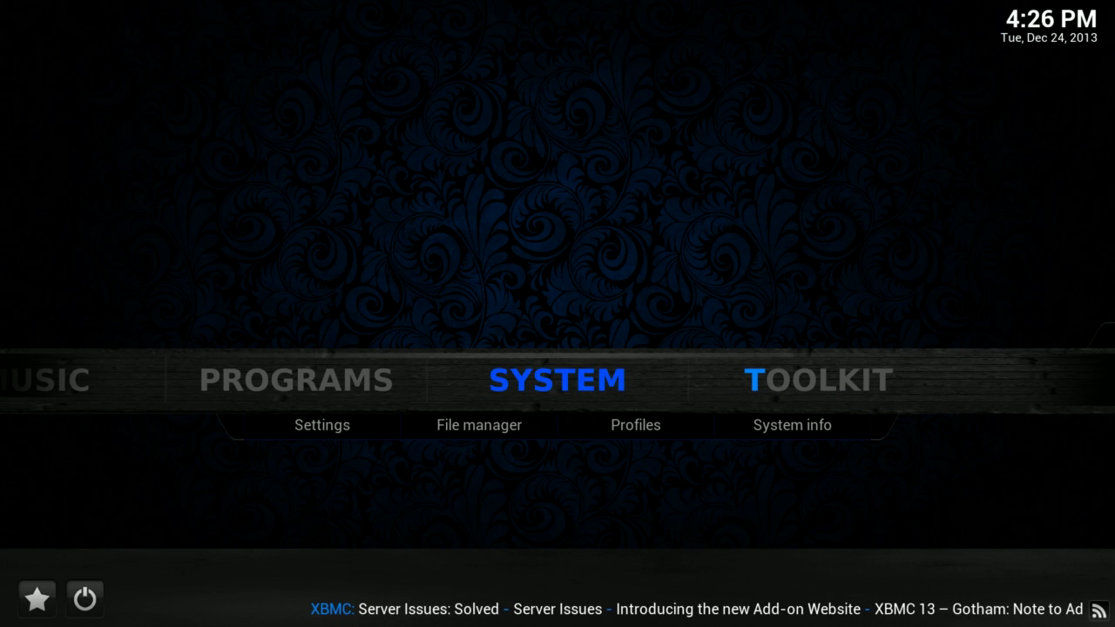
{"action": "key", "text": "Left"}
{"action": "key", "text": "Left"}
{"action": "key", "text": "Left"}
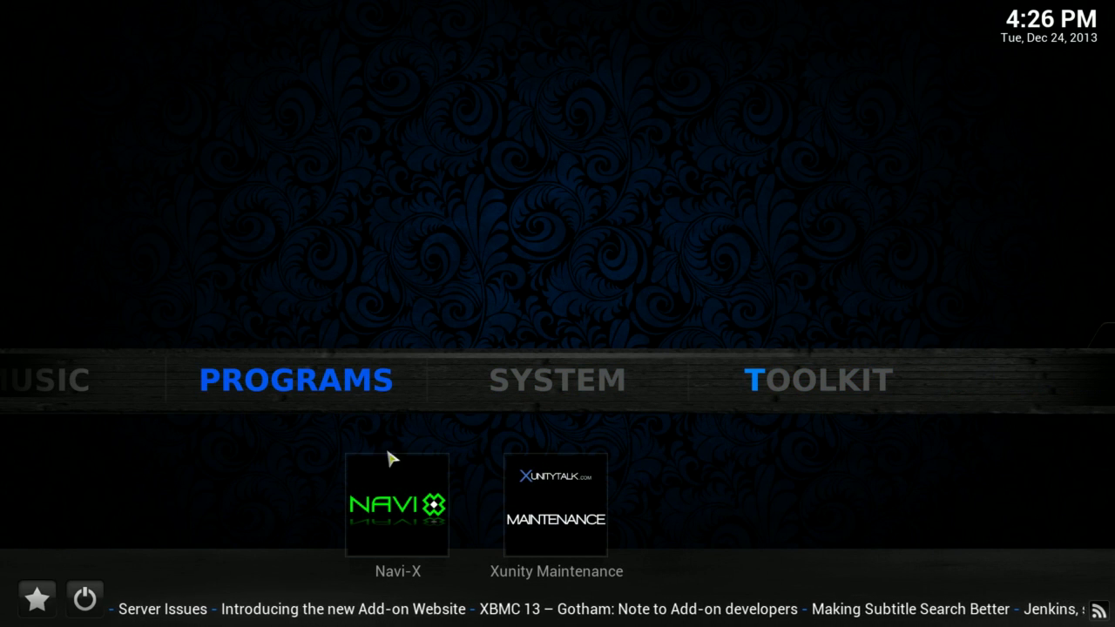
{"action": "mouse_move", "coordinate": [839, 381]}
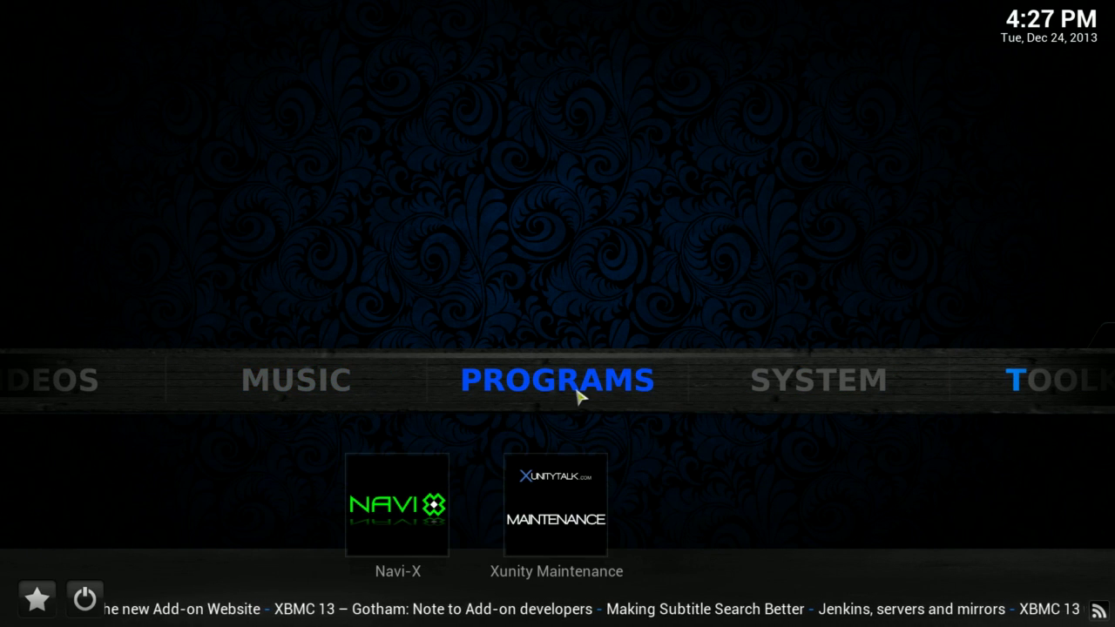
- Open the add-on settings from the System section and show the repositories under Get Add-ons
{"action": "mouse_move", "coordinate": [776, 386]}
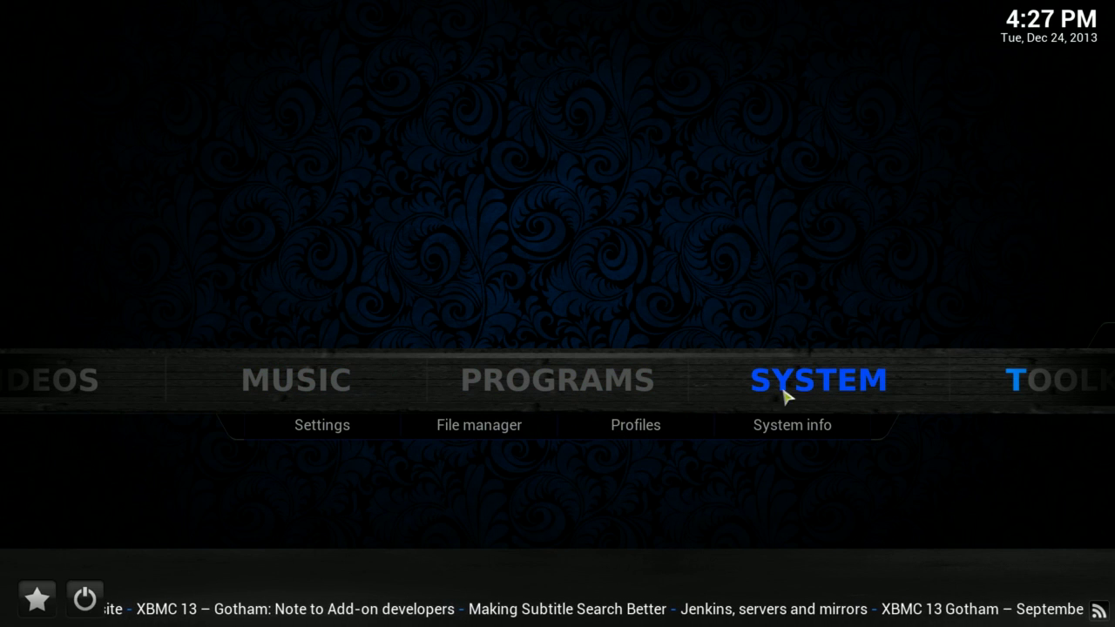
{"action": "left_click", "coordinate": [323, 427]}
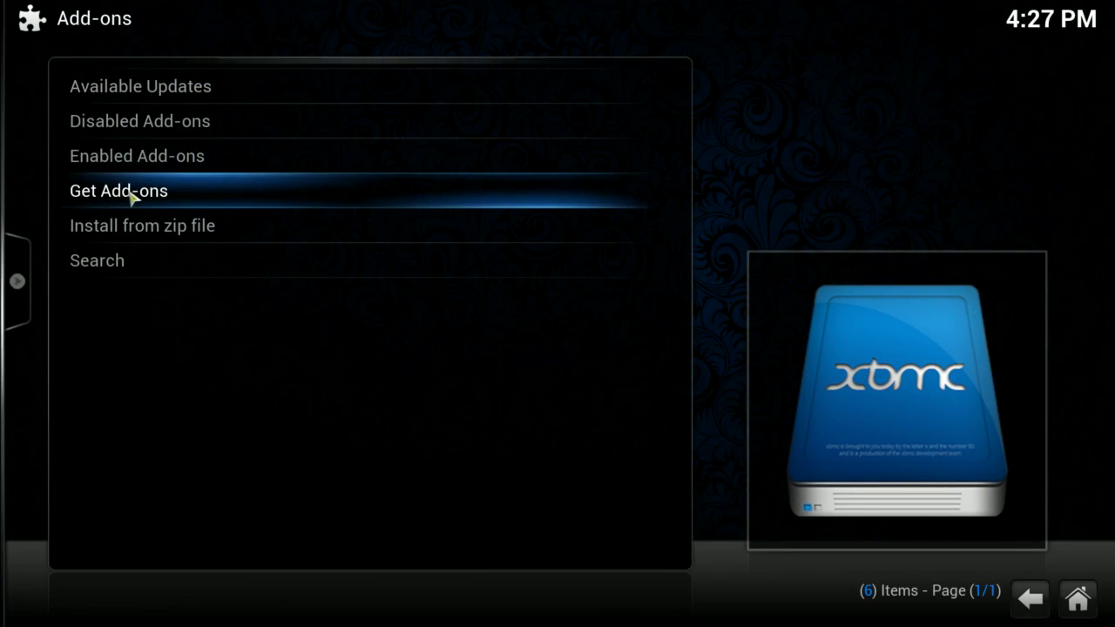
{"action": "left_click", "coordinate": [80, 198]}
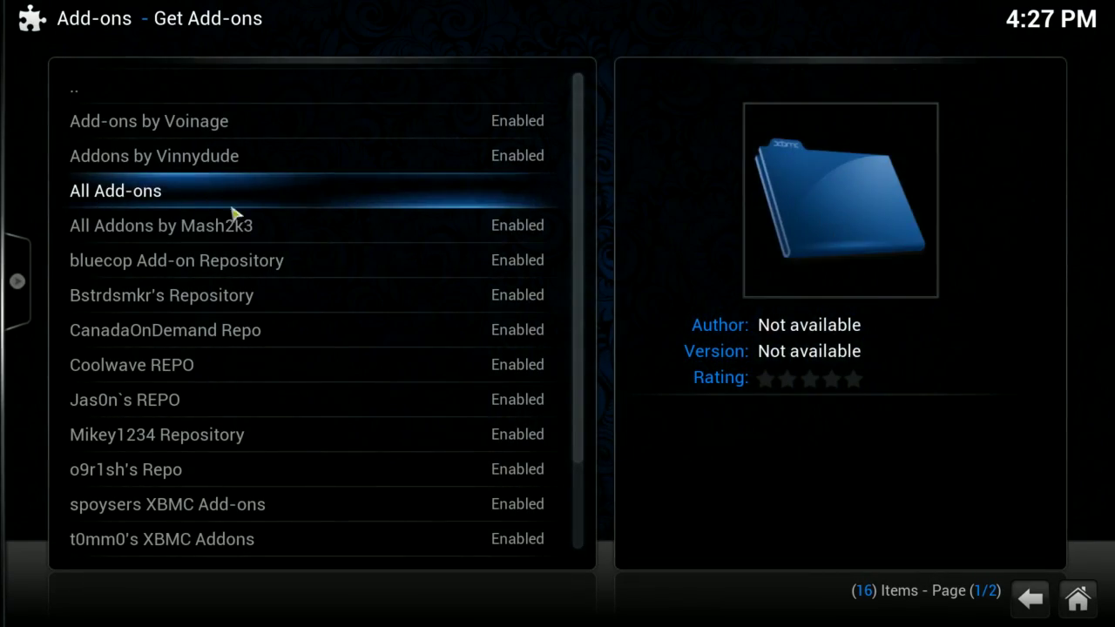
{"action": "scroll", "coordinate": [199, 262], "scroll_direction": "down", "scroll_amount": 3}
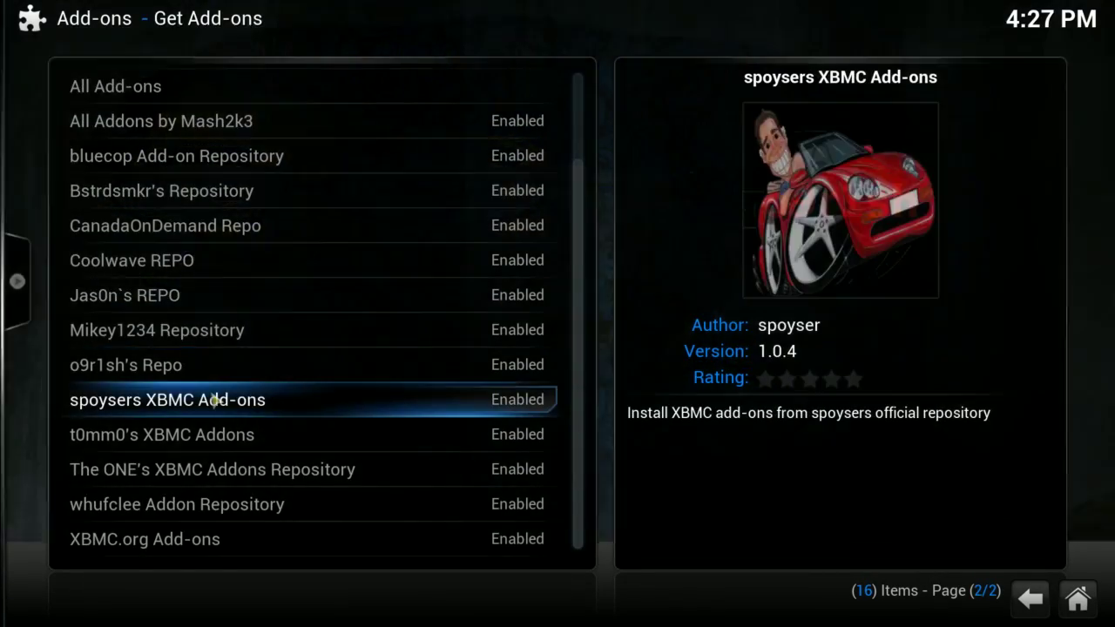
{"action": "scroll", "coordinate": [217, 401], "scroll_direction": "up", "scroll_amount": 3}
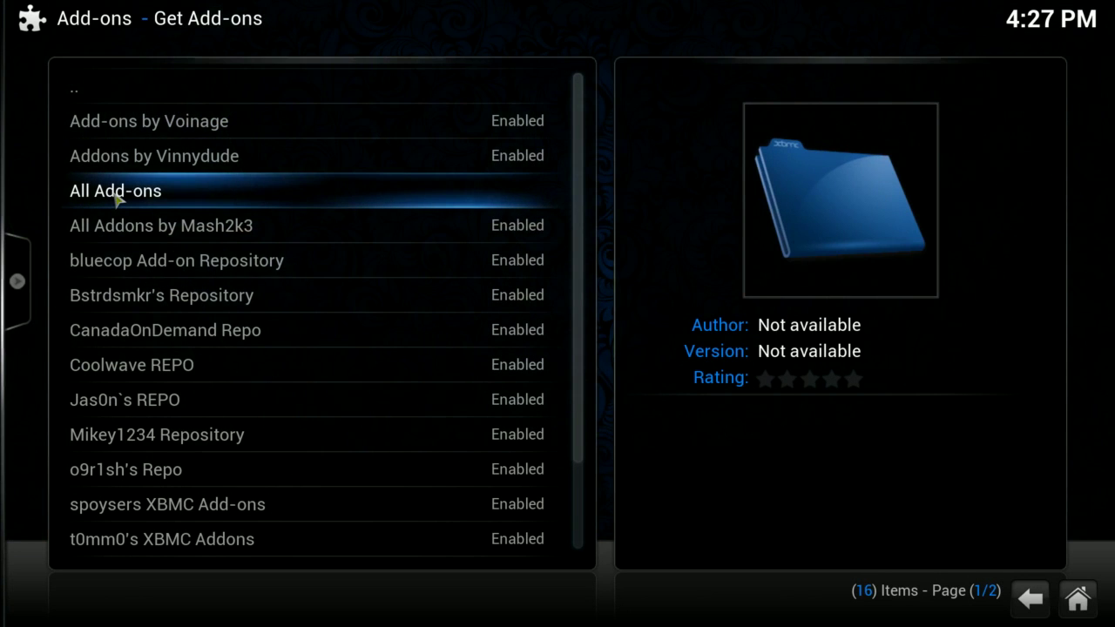
- Open the Video Add-ons category within All Add-ons
{"action": "left_click", "coordinate": [116, 199]}
{"action": "scroll", "coordinate": [149, 294], "scroll_direction": "down", "scroll_amount": 1}
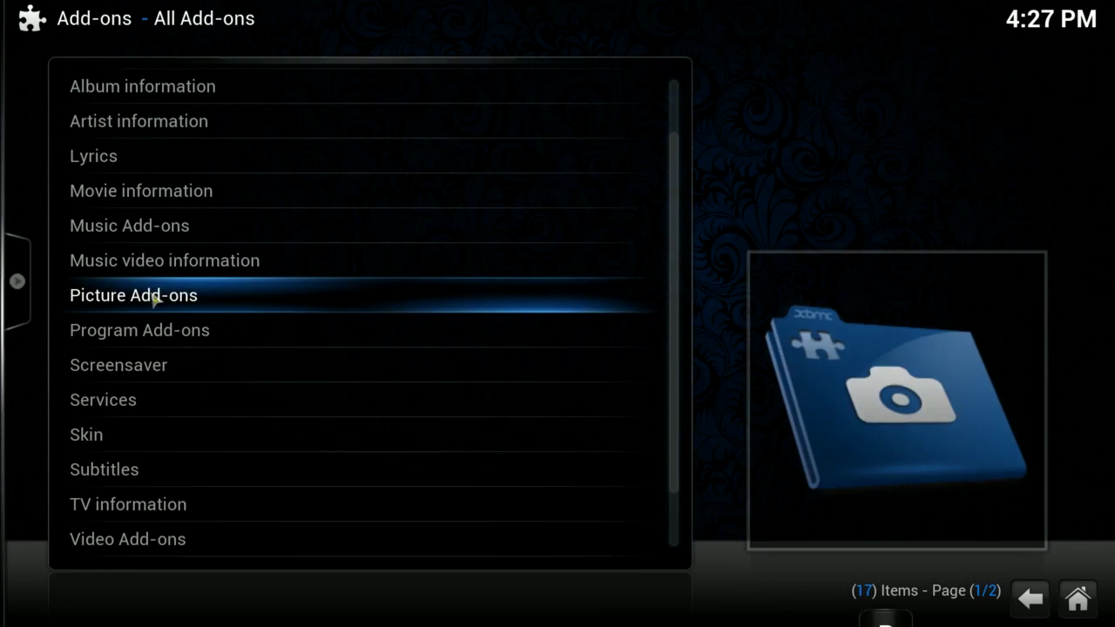
{"action": "scroll", "coordinate": [154, 299], "scroll_direction": "up", "scroll_amount": 1}
{"action": "scroll", "coordinate": [144, 261], "scroll_direction": "up", "scroll_amount": 4}
{"action": "scroll", "coordinate": [142, 369], "scroll_direction": "down", "scroll_amount": 12}
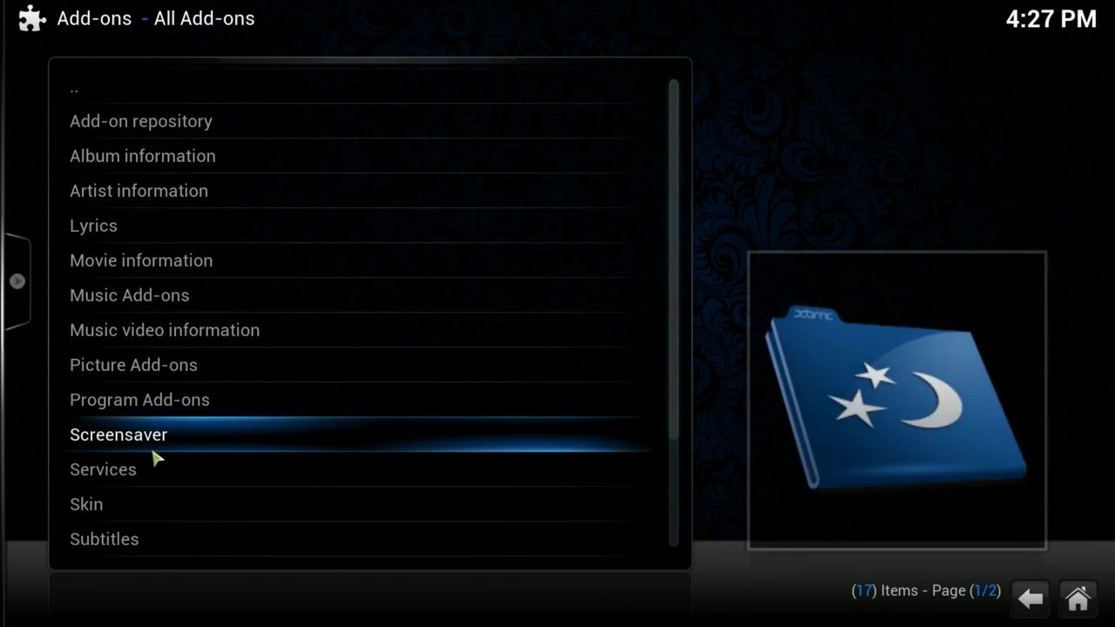
{"action": "scroll", "coordinate": [157, 463], "scroll_direction": "down", "scroll_amount": 2}
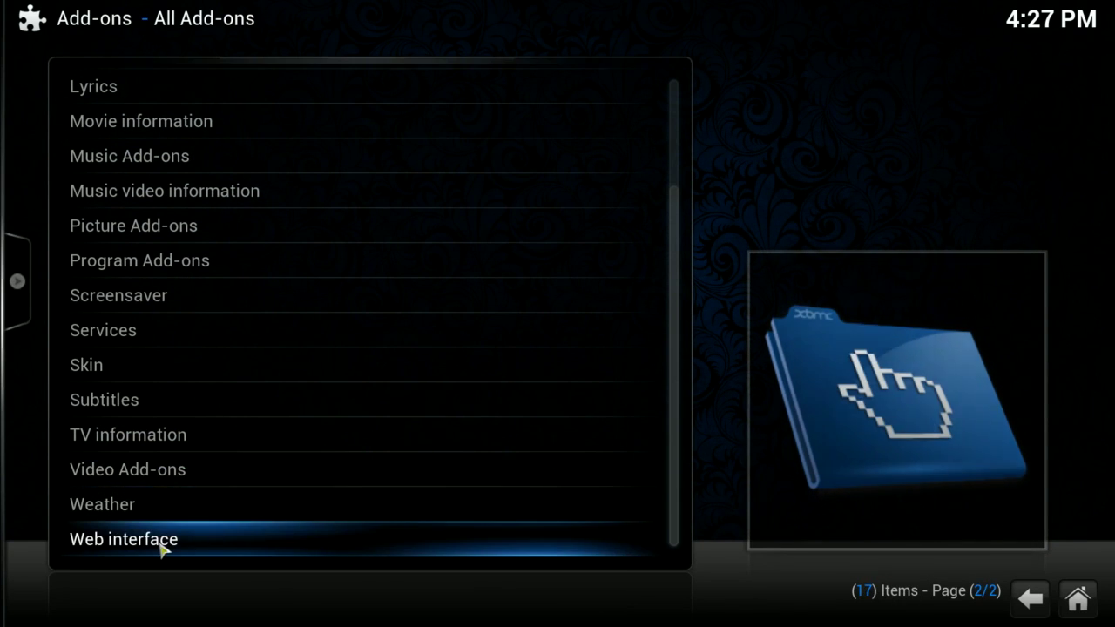
{"action": "left_click", "coordinate": [141, 469]}
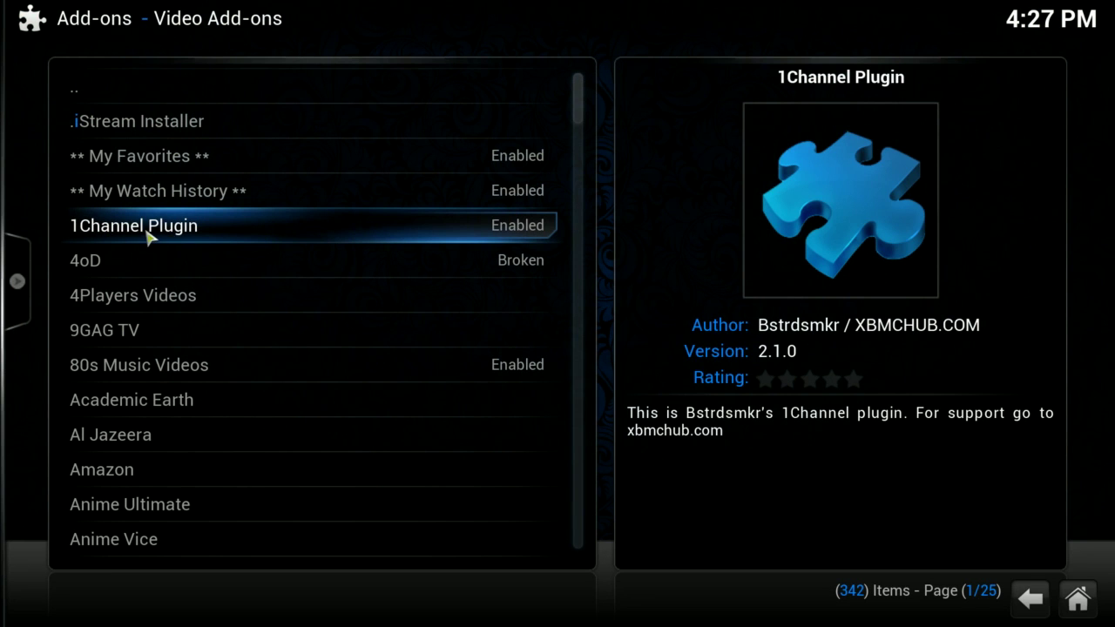
- View the add-on information of 1Channel Plugin and of 80s Music Videos, closing each without making changes
{"action": "left_click", "coordinate": [150, 236]}
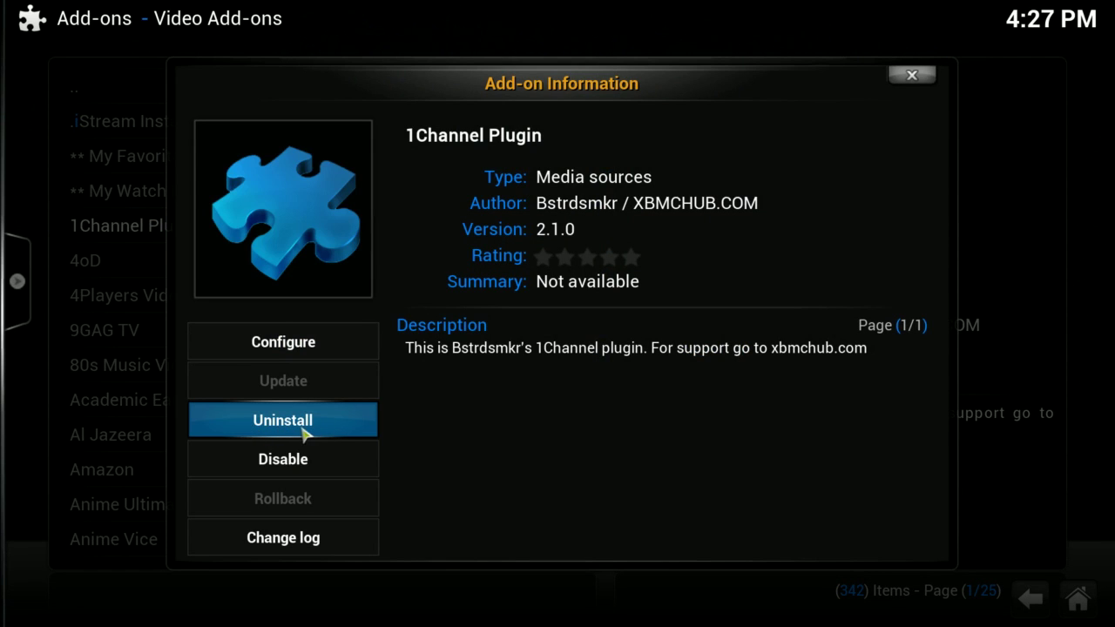
{"action": "left_click", "coordinate": [909, 78]}
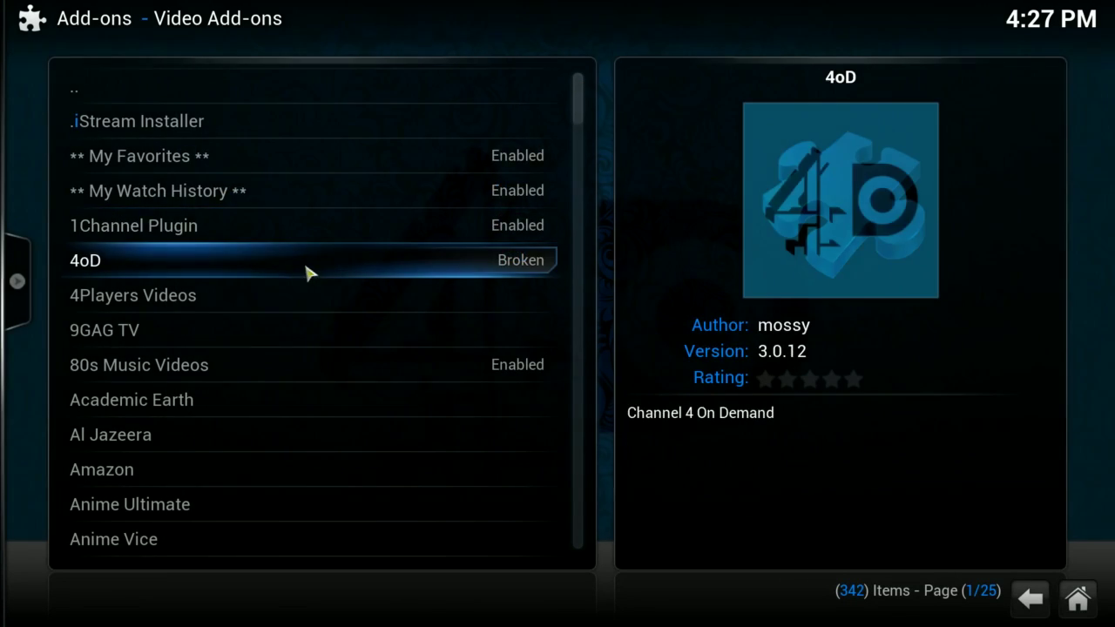
{"action": "scroll", "coordinate": [273, 396], "scroll_direction": "down", "scroll_amount": 5}
{"action": "scroll", "coordinate": [273, 480], "scroll_direction": "down", "scroll_amount": 3}
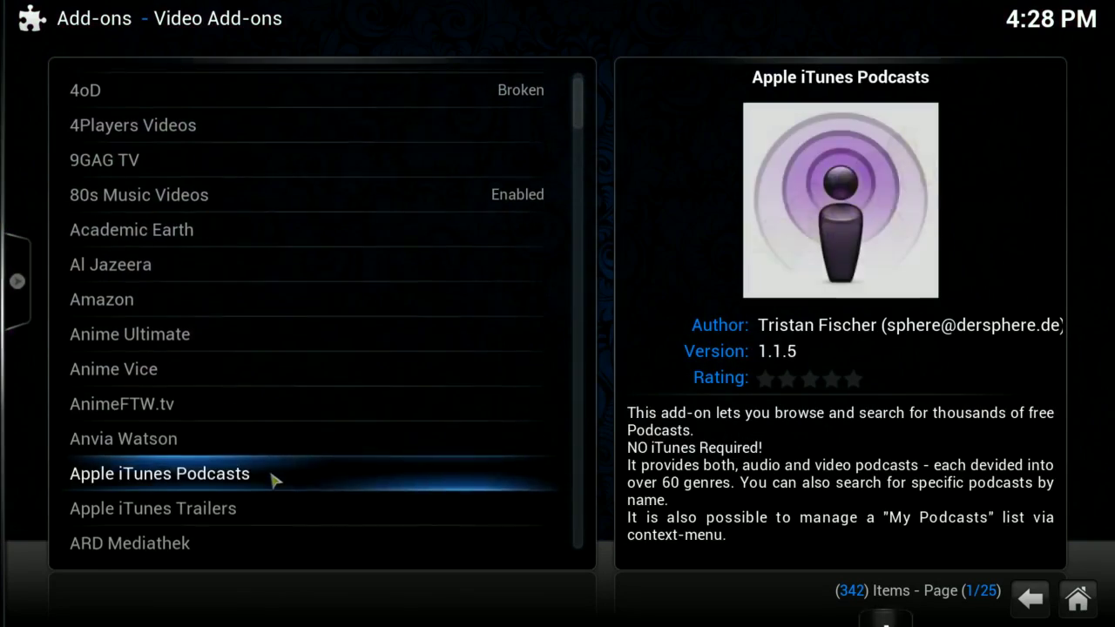
{"action": "scroll", "coordinate": [275, 481], "scroll_direction": "up", "scroll_amount": 4}
{"action": "scroll", "coordinate": [273, 481], "scroll_direction": "up", "scroll_amount": 5}
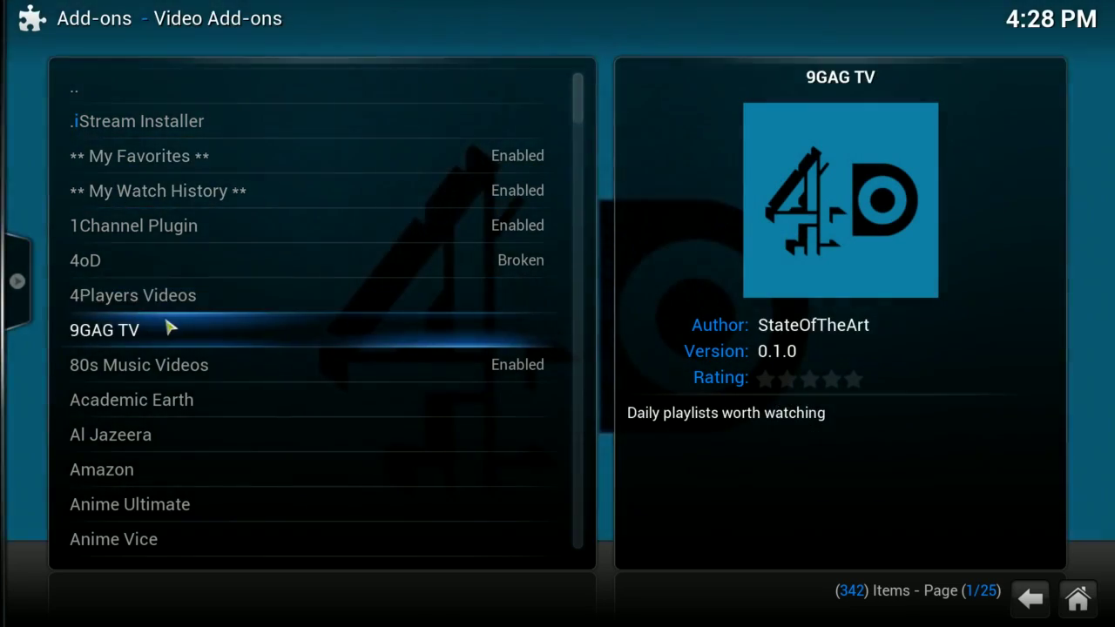
{"action": "scroll", "coordinate": [169, 326], "scroll_direction": "down", "scroll_amount": 4}
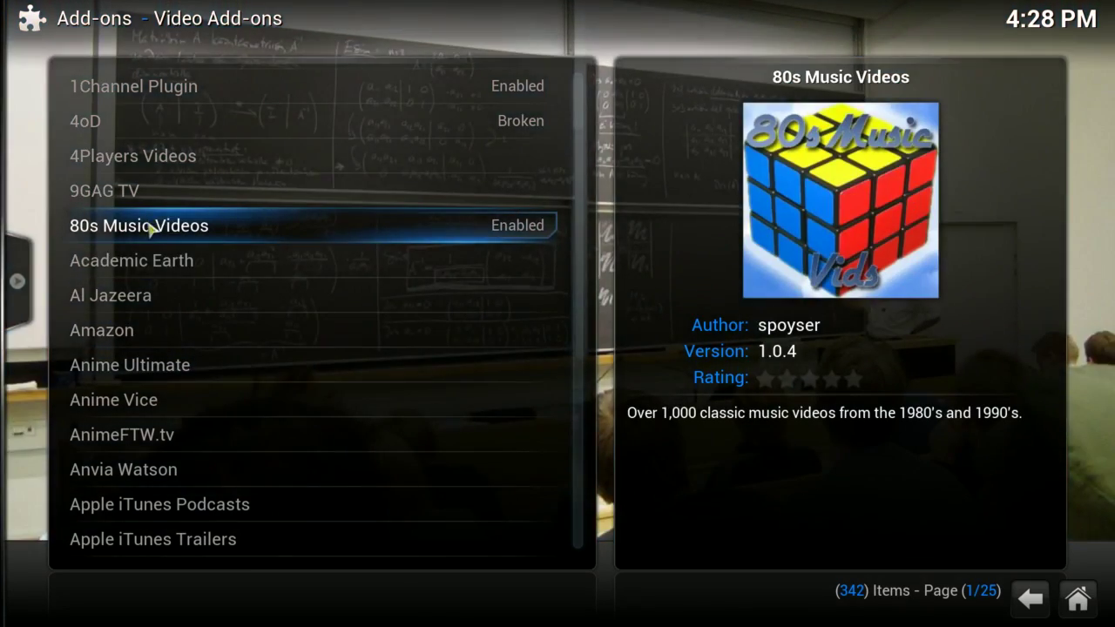
{"action": "left_click", "coordinate": [154, 228]}
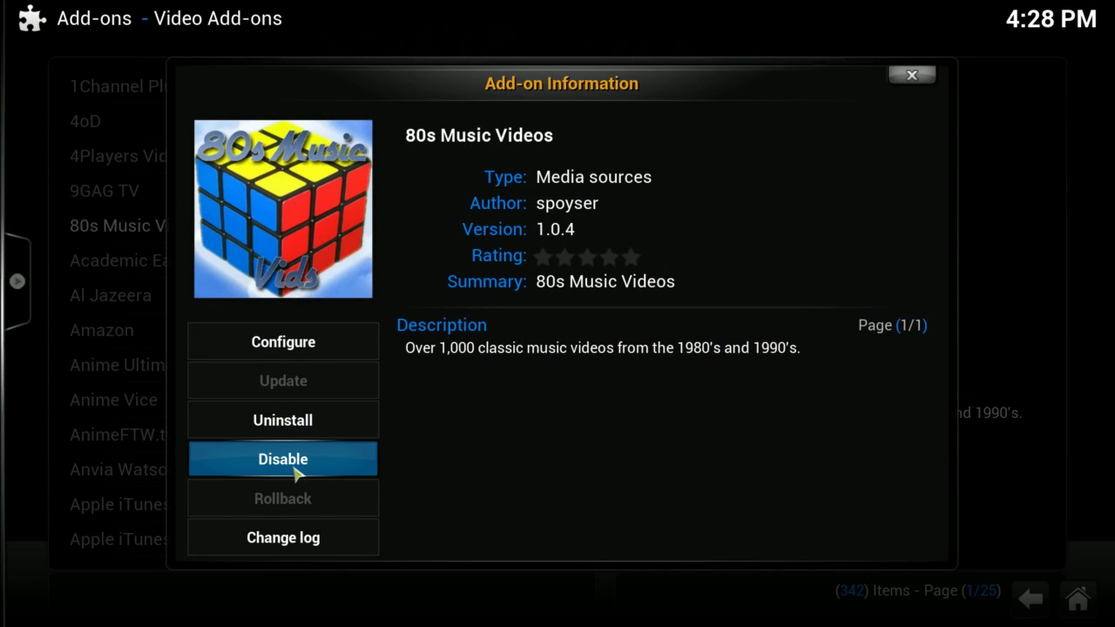
{"action": "left_click", "coordinate": [912, 75]}
- Browse the Video Add-ons list near its end and back upward, checking the status shown beside each add-on
{"action": "scroll", "coordinate": [471, 366], "scroll_direction": "down", "scroll_amount": 3}
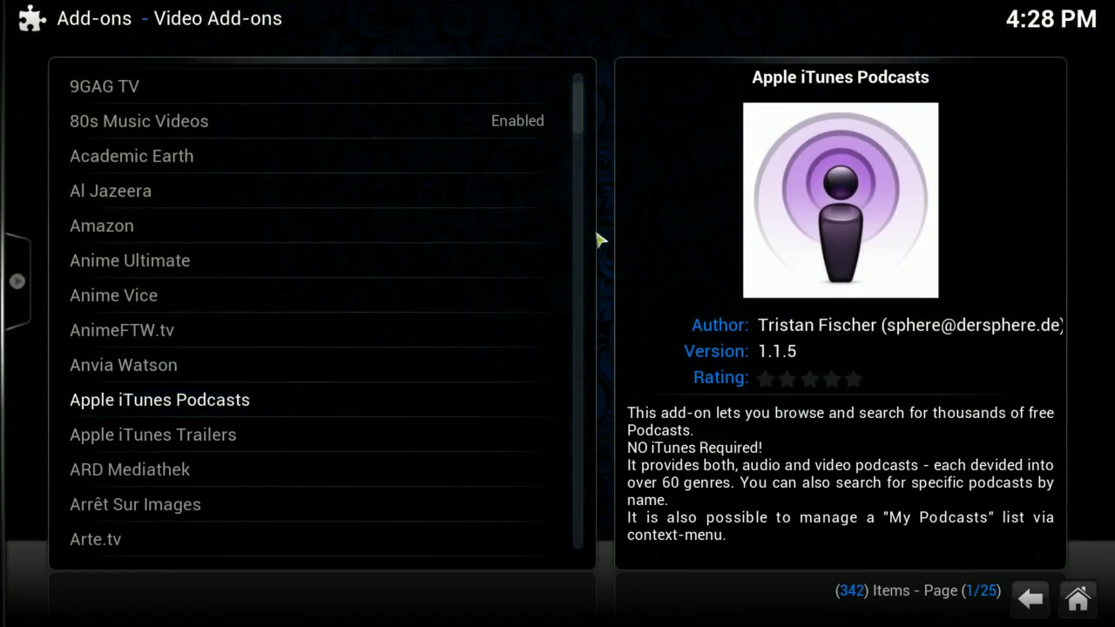
{"action": "left_click_drag", "start_coordinate": [585, 117], "coordinate": [547, 575]}
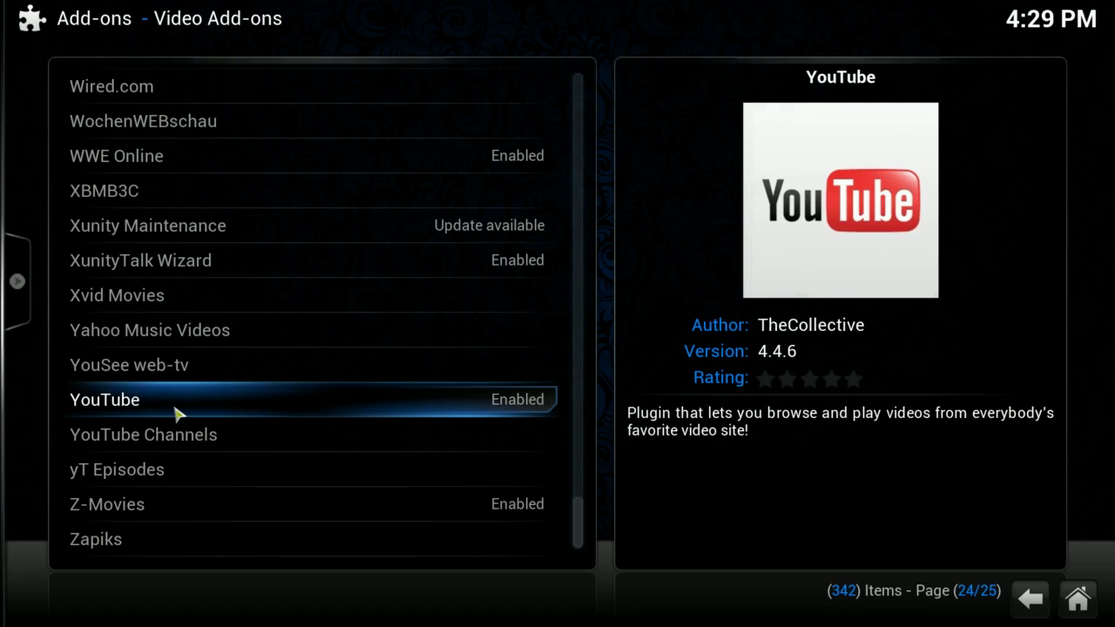
{"action": "scroll", "coordinate": [174, 413], "scroll_direction": "up", "scroll_amount": 12}
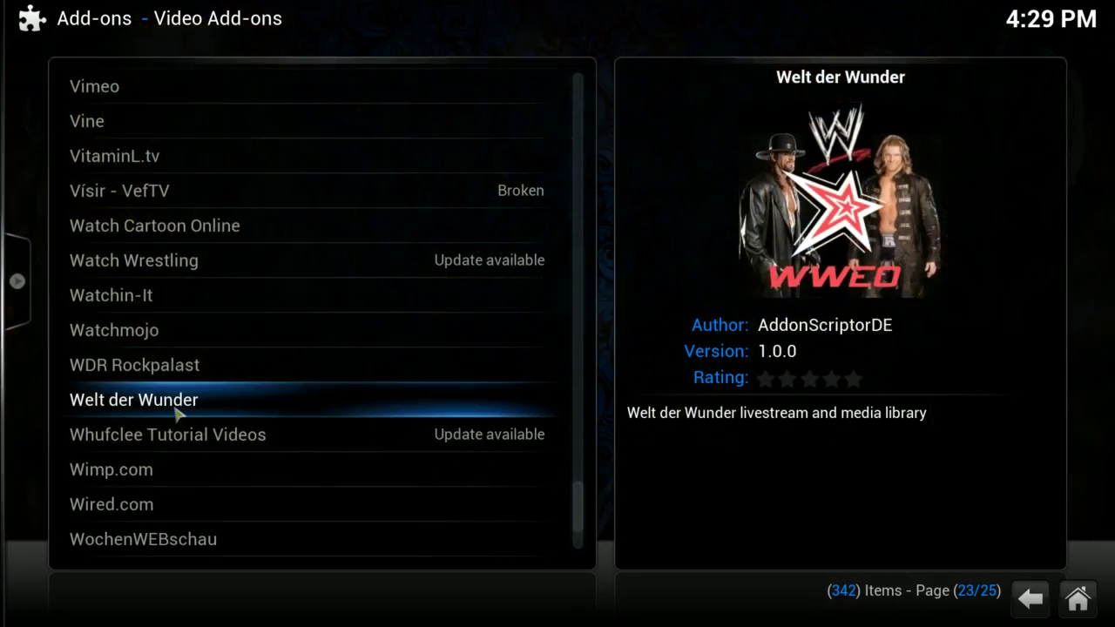
{"action": "scroll", "coordinate": [174, 413], "scroll_direction": "up", "scroll_amount": 20}
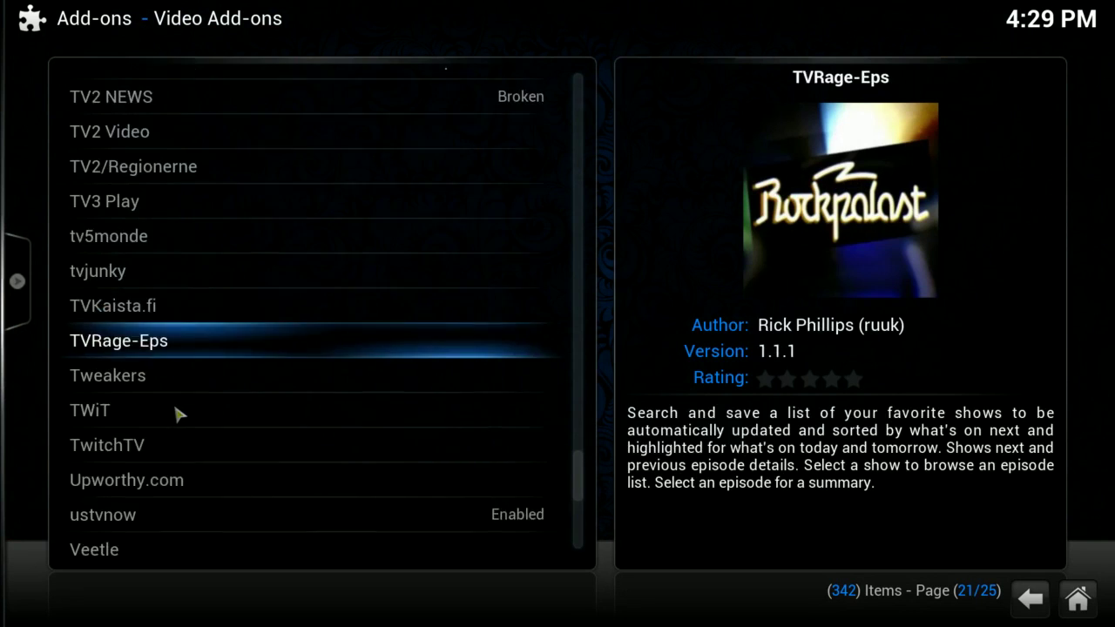
{"action": "scroll", "coordinate": [174, 413], "scroll_direction": "up", "scroll_amount": 19}
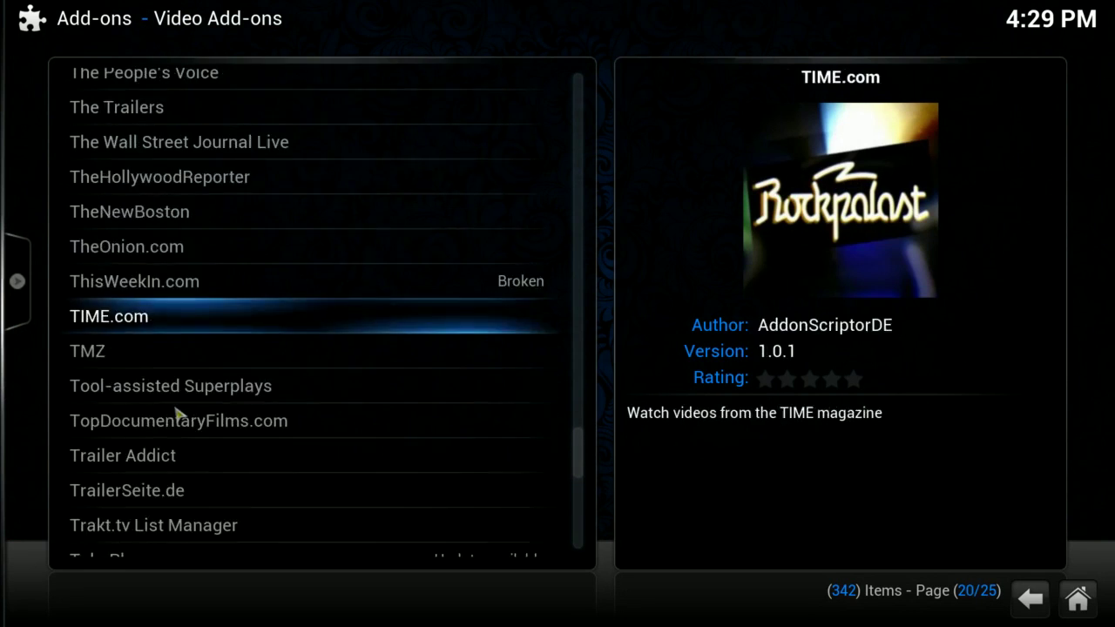
{"action": "scroll", "coordinate": [174, 413], "scroll_direction": "up", "scroll_amount": 16}
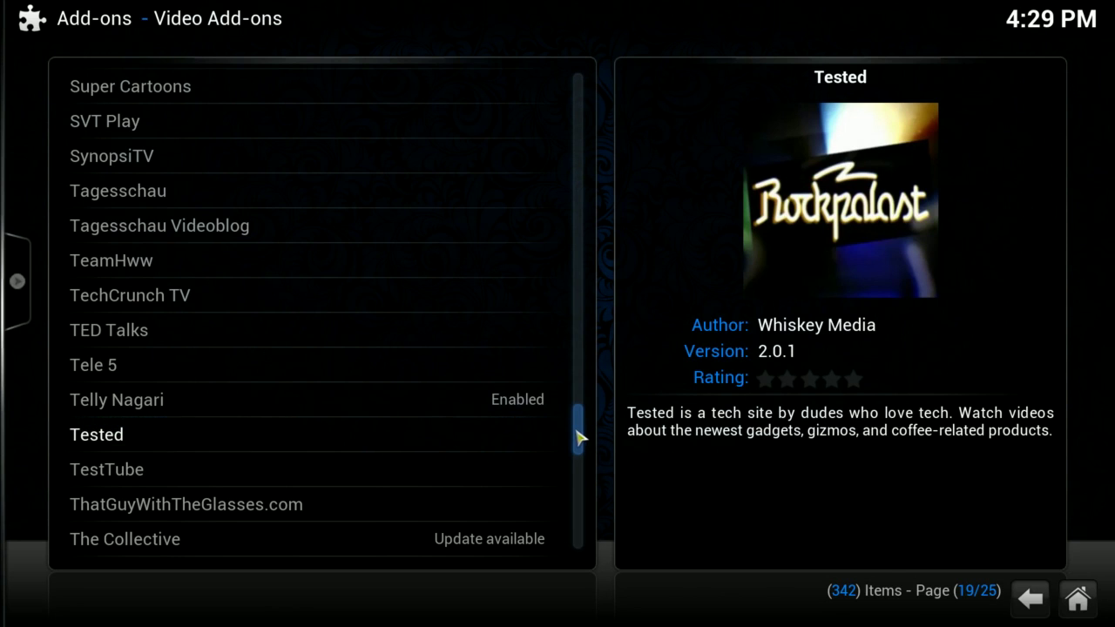
- Browse the Video Add-ons list back up to its first entries and return to the home screen
{"action": "scroll", "coordinate": [579, 438], "scroll_direction": "up", "scroll_amount": 20}
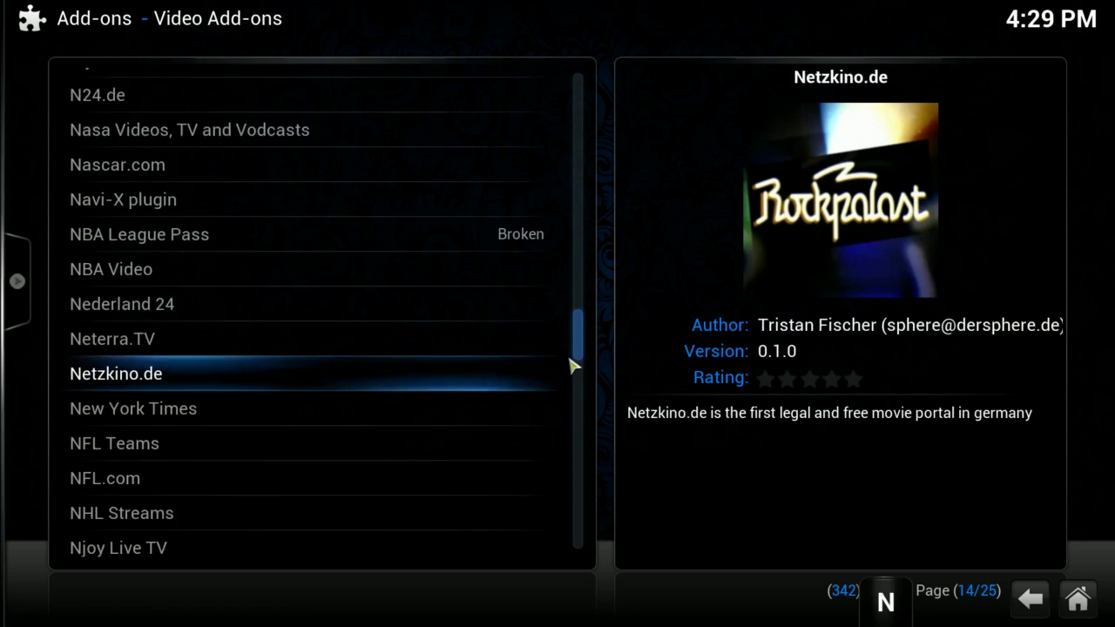
{"action": "scroll", "coordinate": [573, 349], "scroll_direction": "up", "scroll_amount": 20}
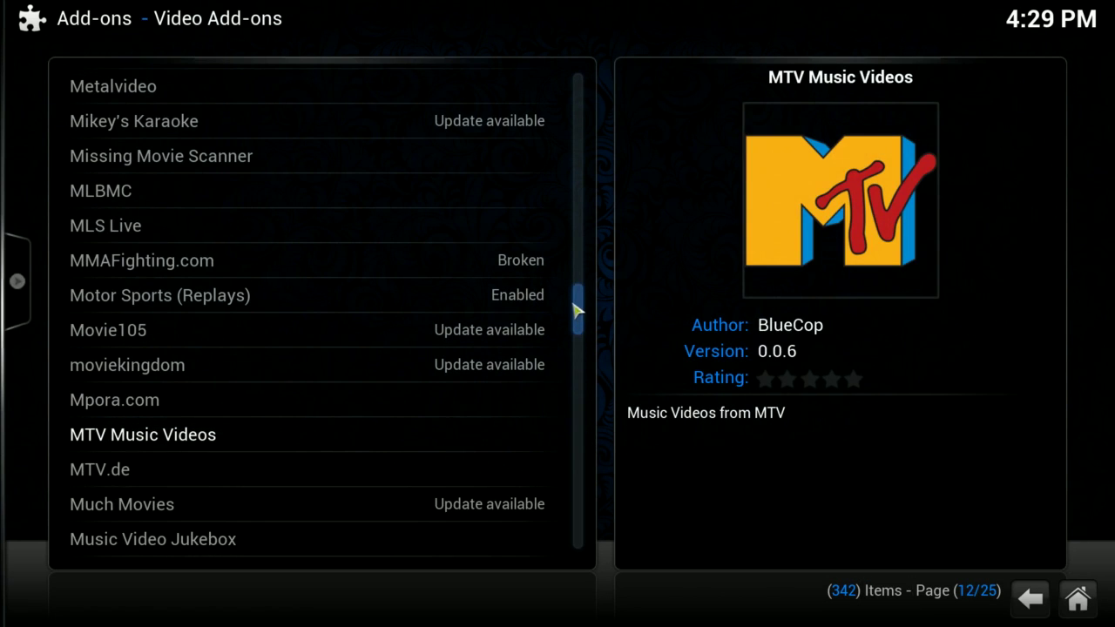
{"action": "left_click_drag", "start_coordinate": [582, 318], "coordinate": [582, 173]}
{"action": "scroll", "coordinate": [291, 349], "scroll_direction": "up", "scroll_amount": 10}
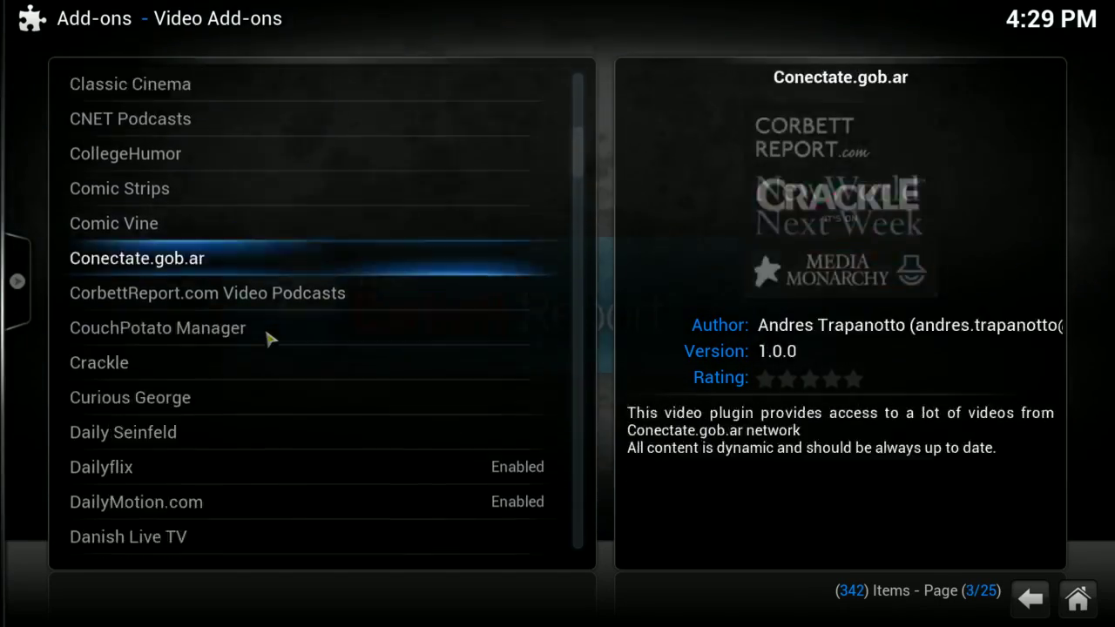
{"action": "scroll", "coordinate": [268, 338], "scroll_direction": "up", "scroll_amount": 20}
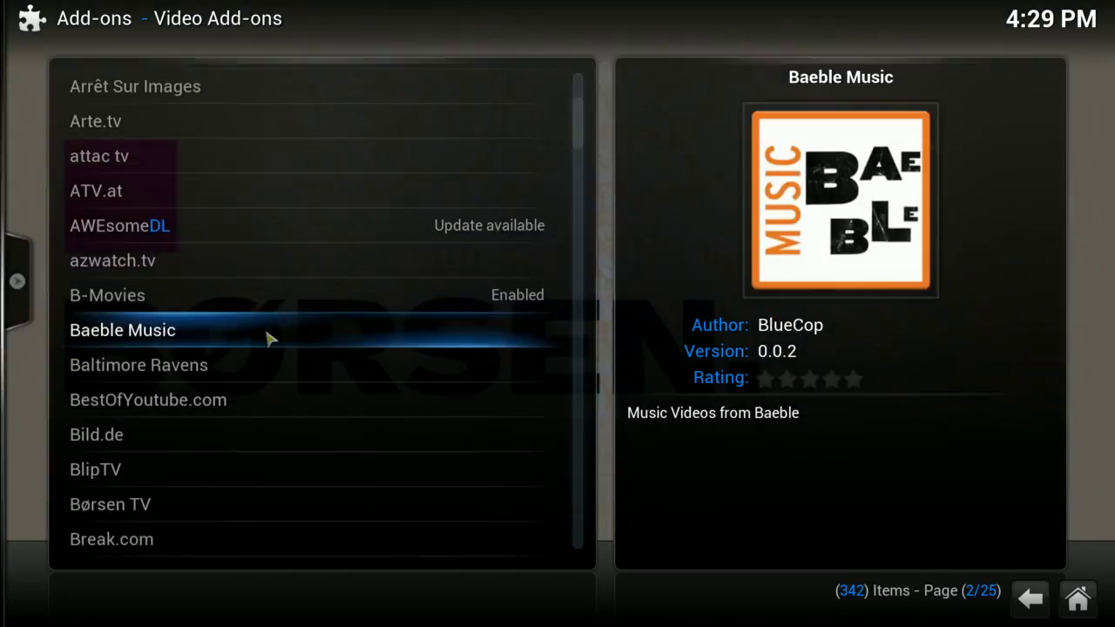
{"action": "scroll", "coordinate": [268, 338], "scroll_direction": "up", "scroll_amount": 17}
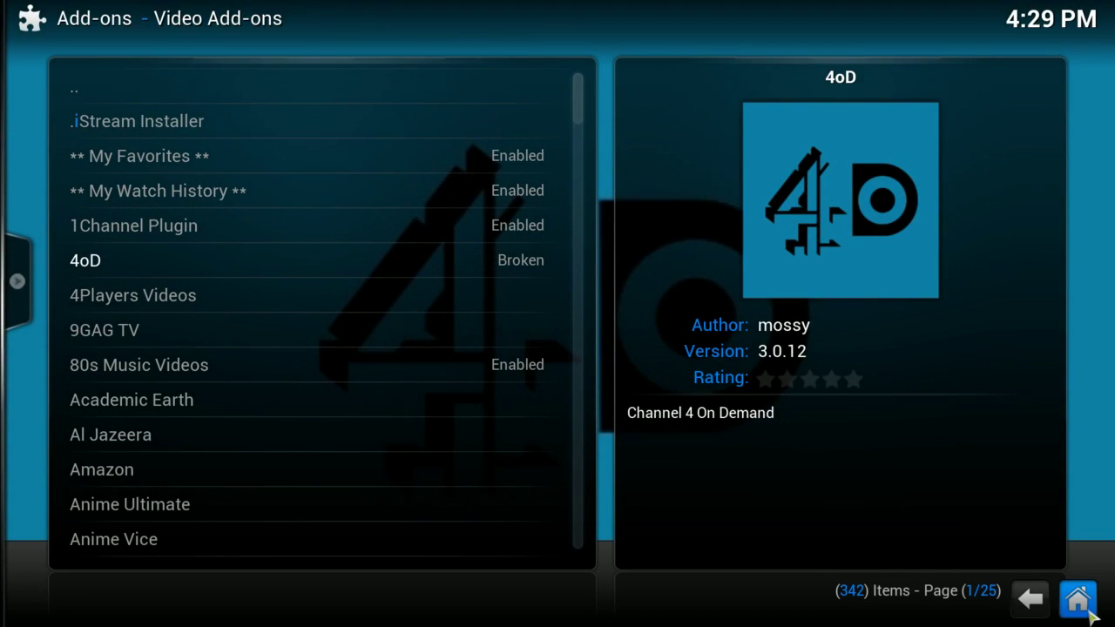
{"action": "left_click", "coordinate": [1077, 600]}
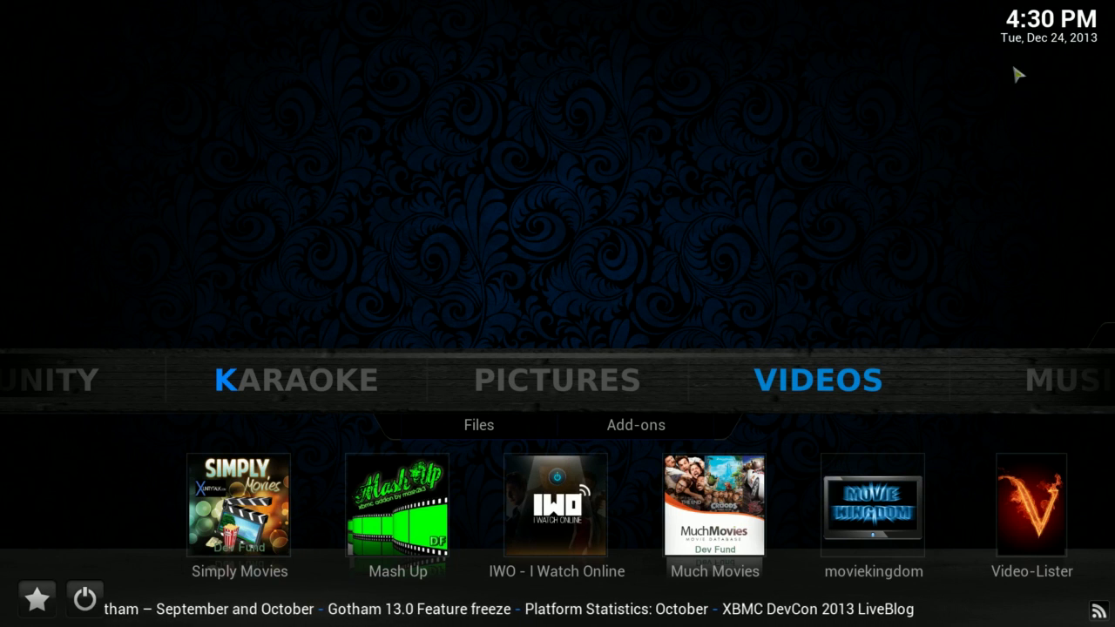
- View the favourites list and the shutdown options from the home screen, closing each without choosing anything
{"action": "left_click", "coordinate": [35, 601]}
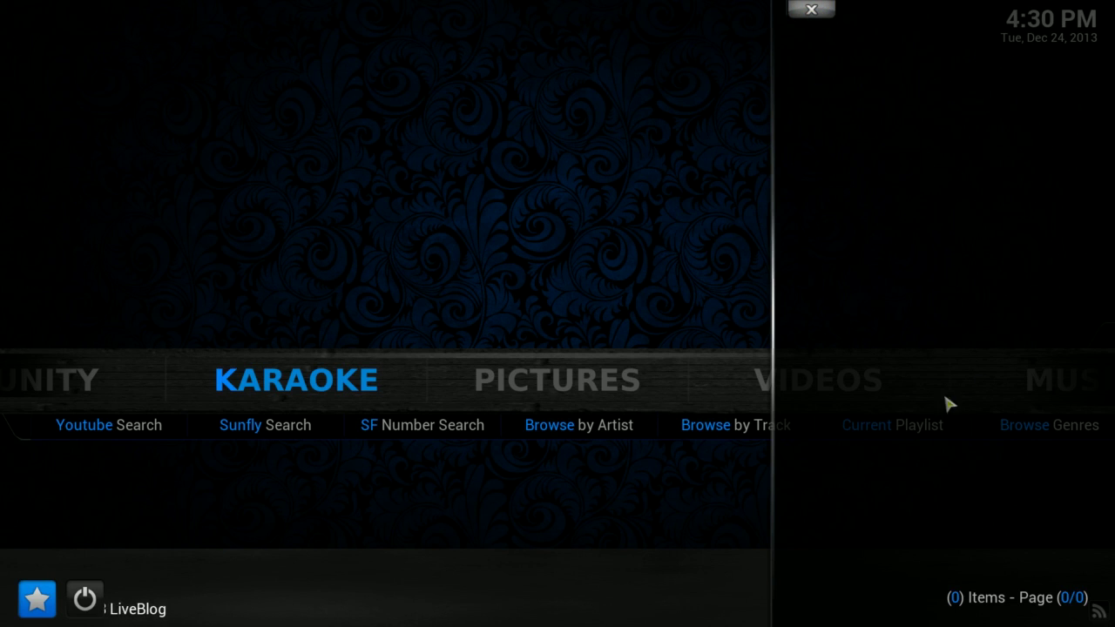
{"action": "left_click", "coordinate": [811, 11]}
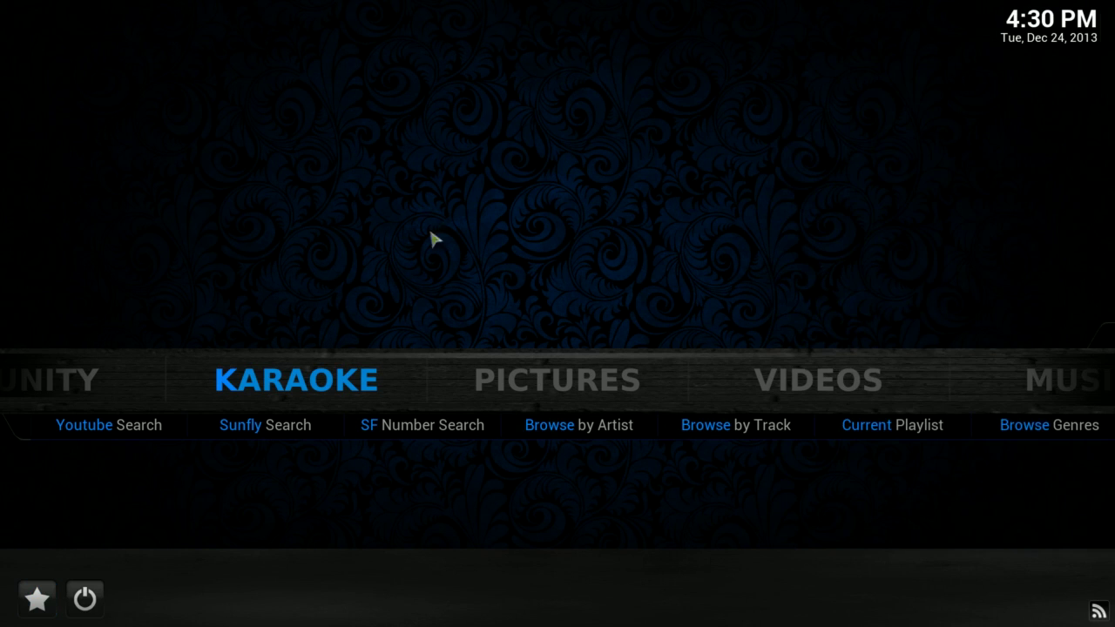
{"action": "left_click", "coordinate": [94, 601]}
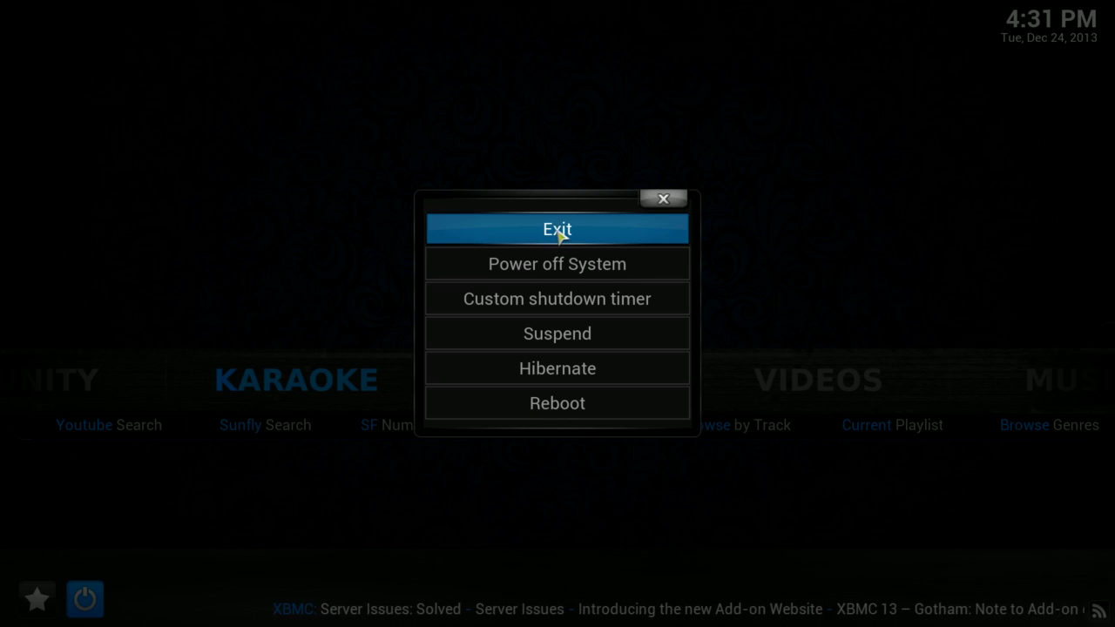
{"action": "left_click", "coordinate": [663, 202]}
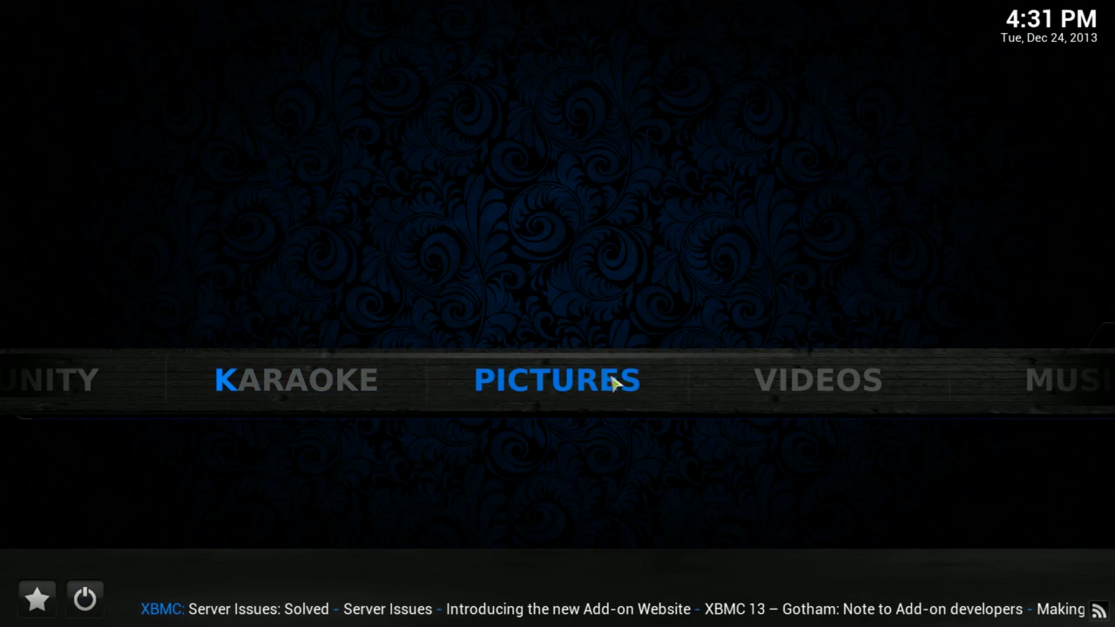
- Bring up the Videos section of the home screen with its submenu and add-on shortcuts
{"action": "mouse_move", "coordinate": [612, 381]}
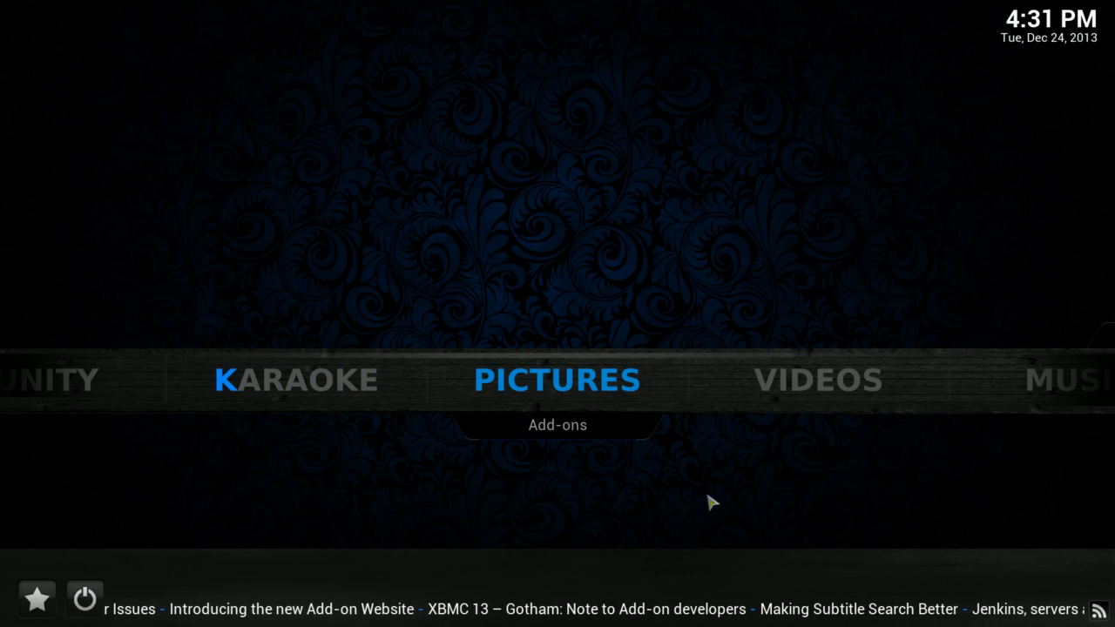
{"action": "mouse_move", "coordinate": [776, 393]}
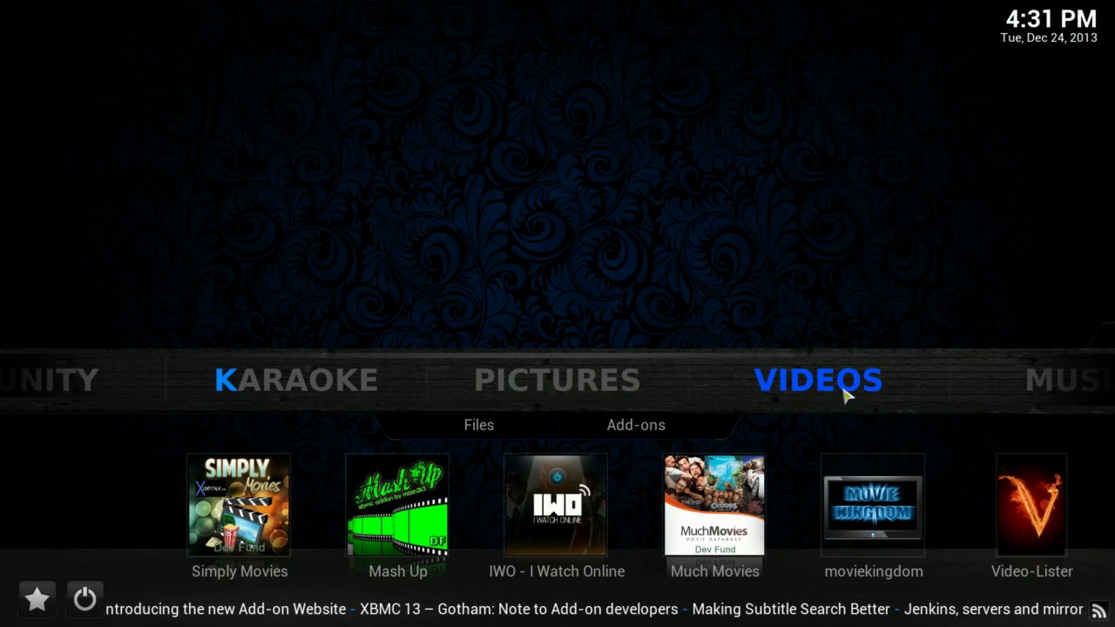